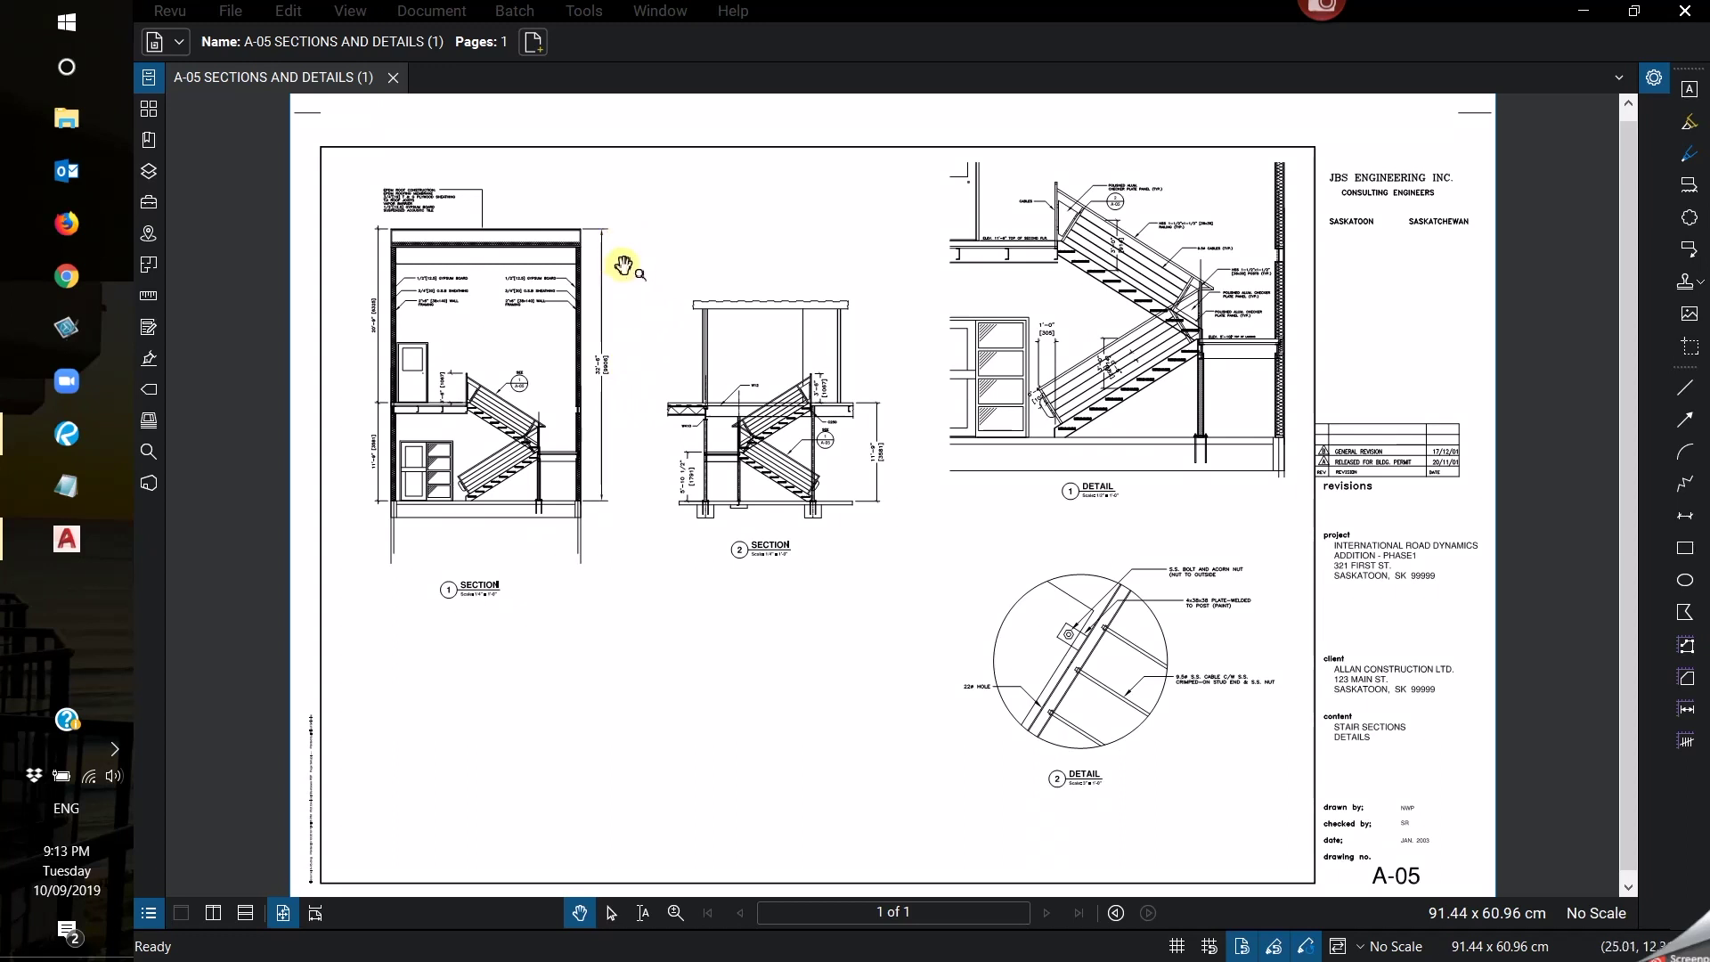
Pan and zoom the PDF sheet in Revu to recentre the drawing.
left_click_drag(640, 303, 601, 269)
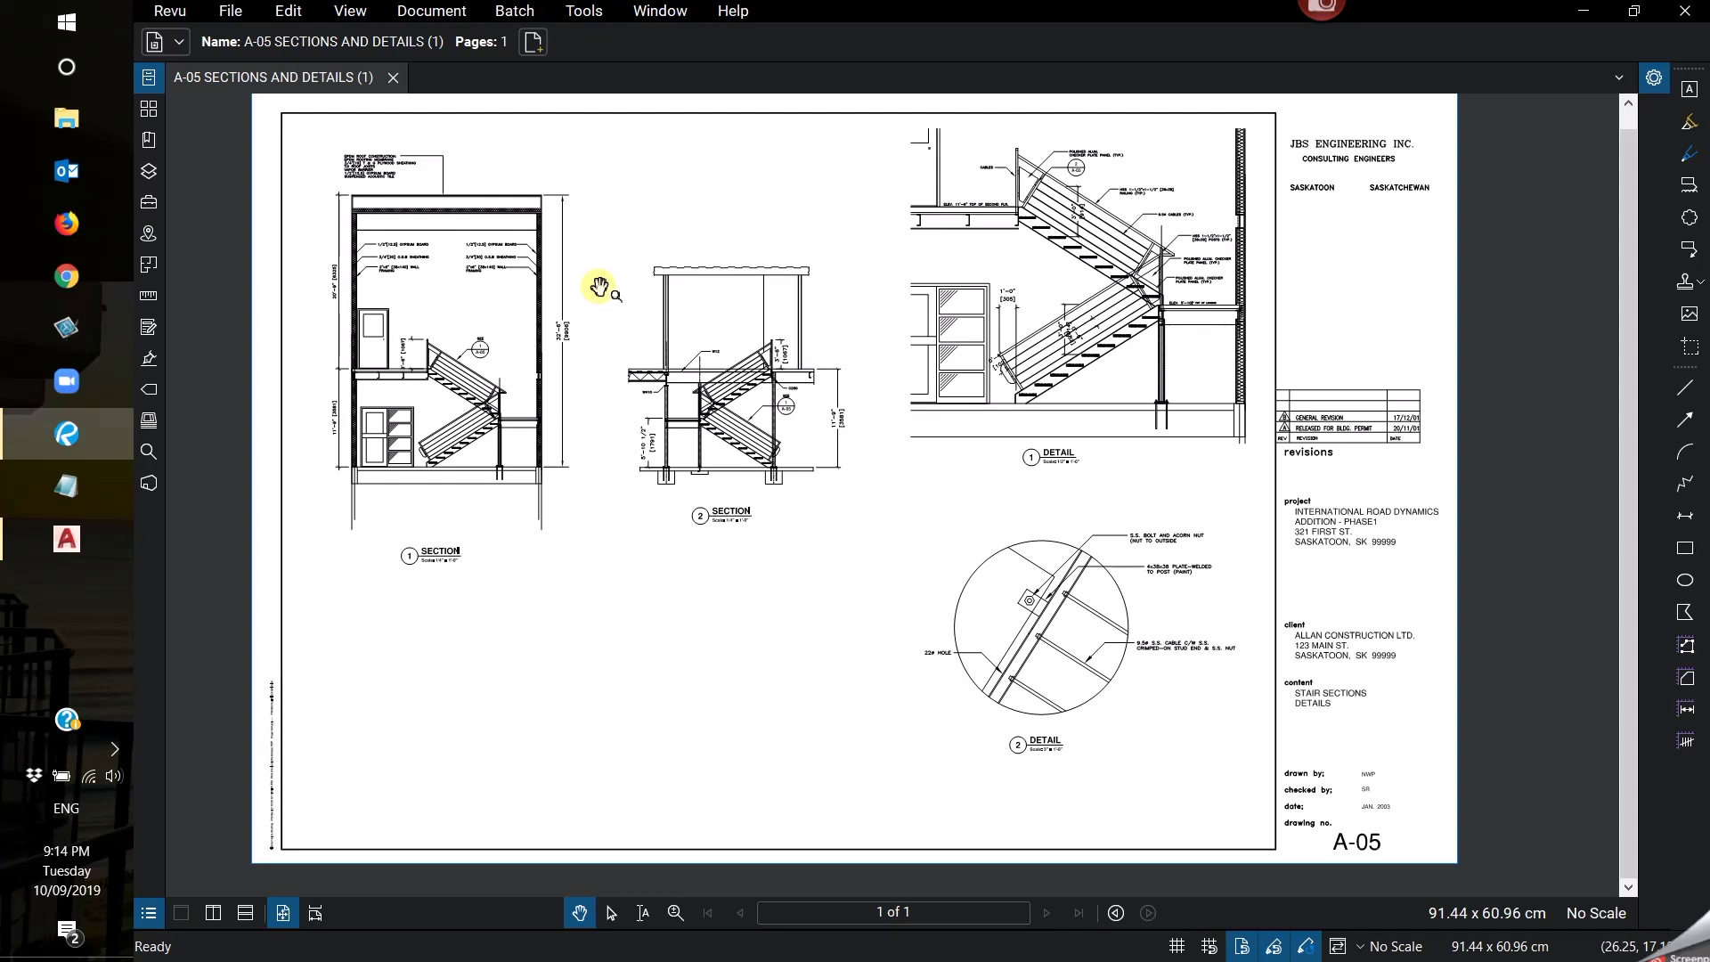
scroll(656, 393, "up", 2)
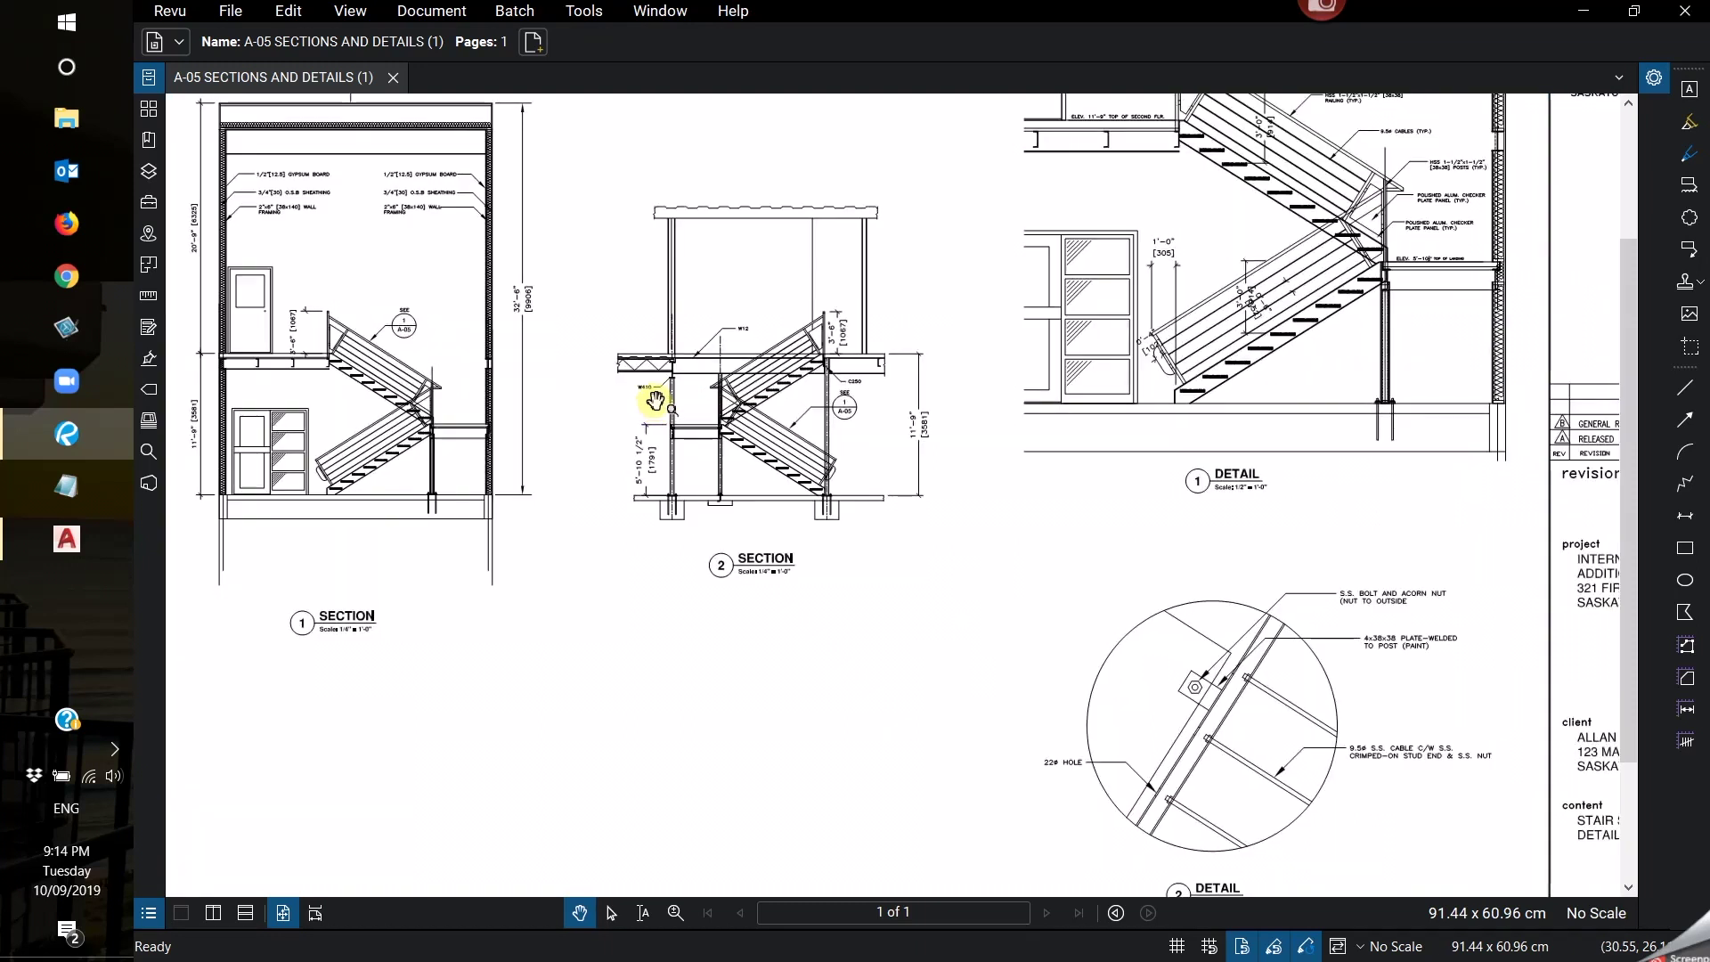
scroll(717, 392, "up", 6)
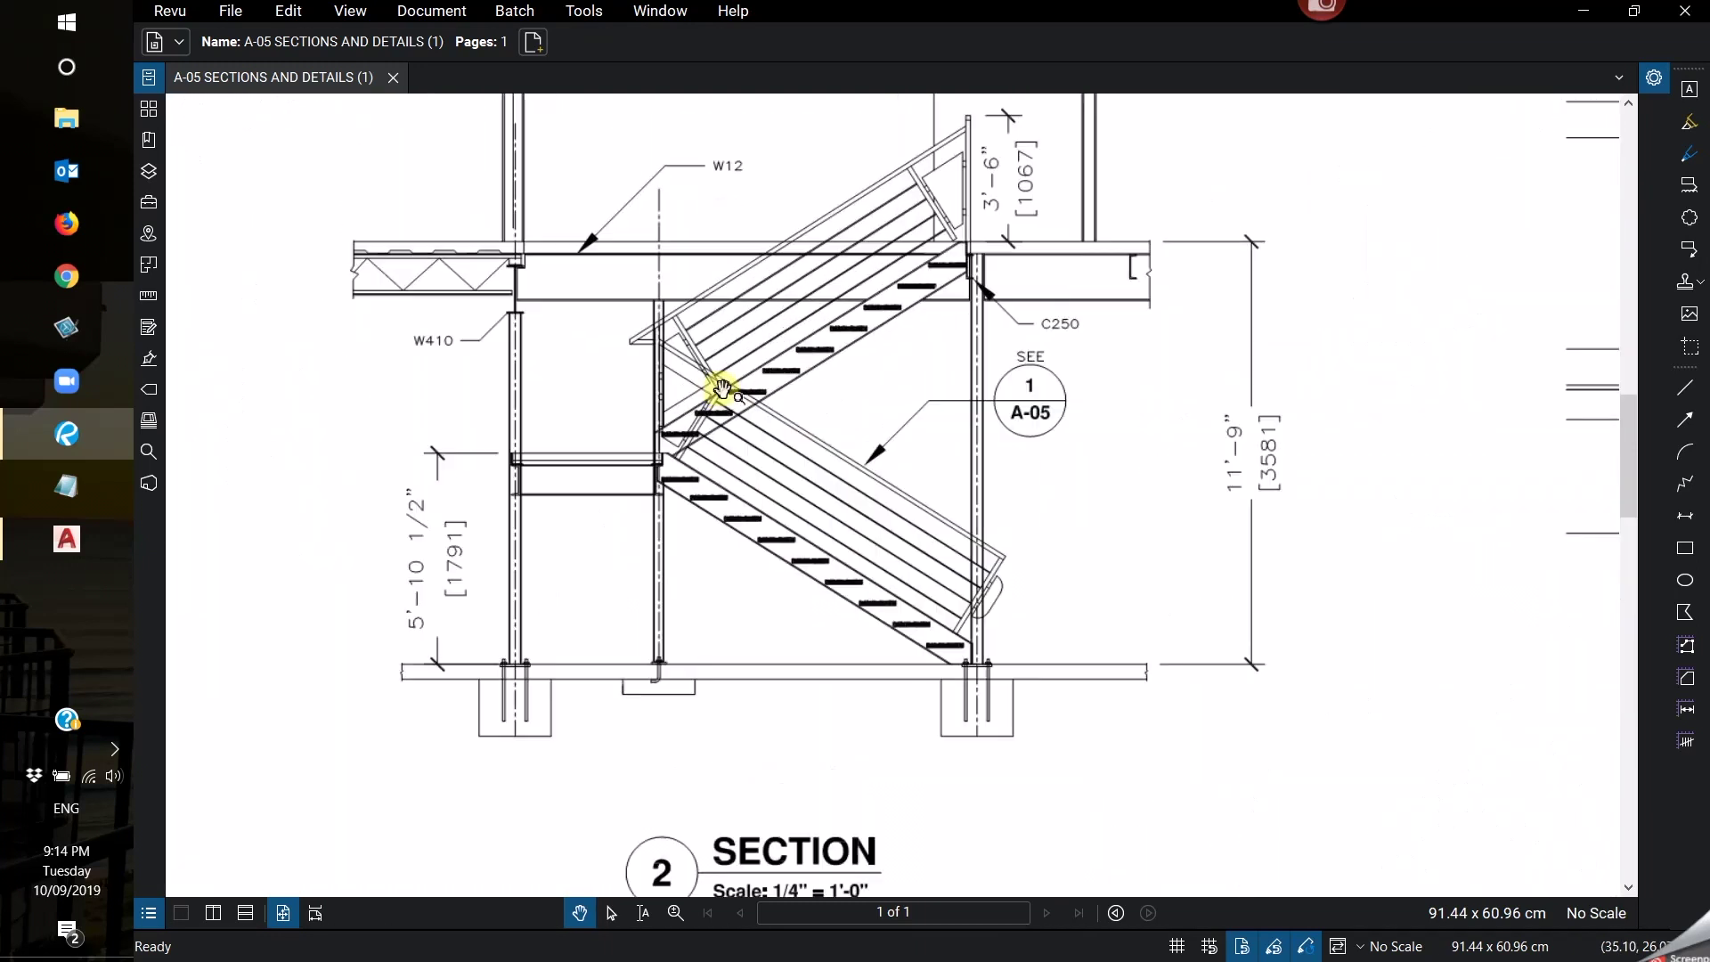
scroll(723, 392, "up", 2)
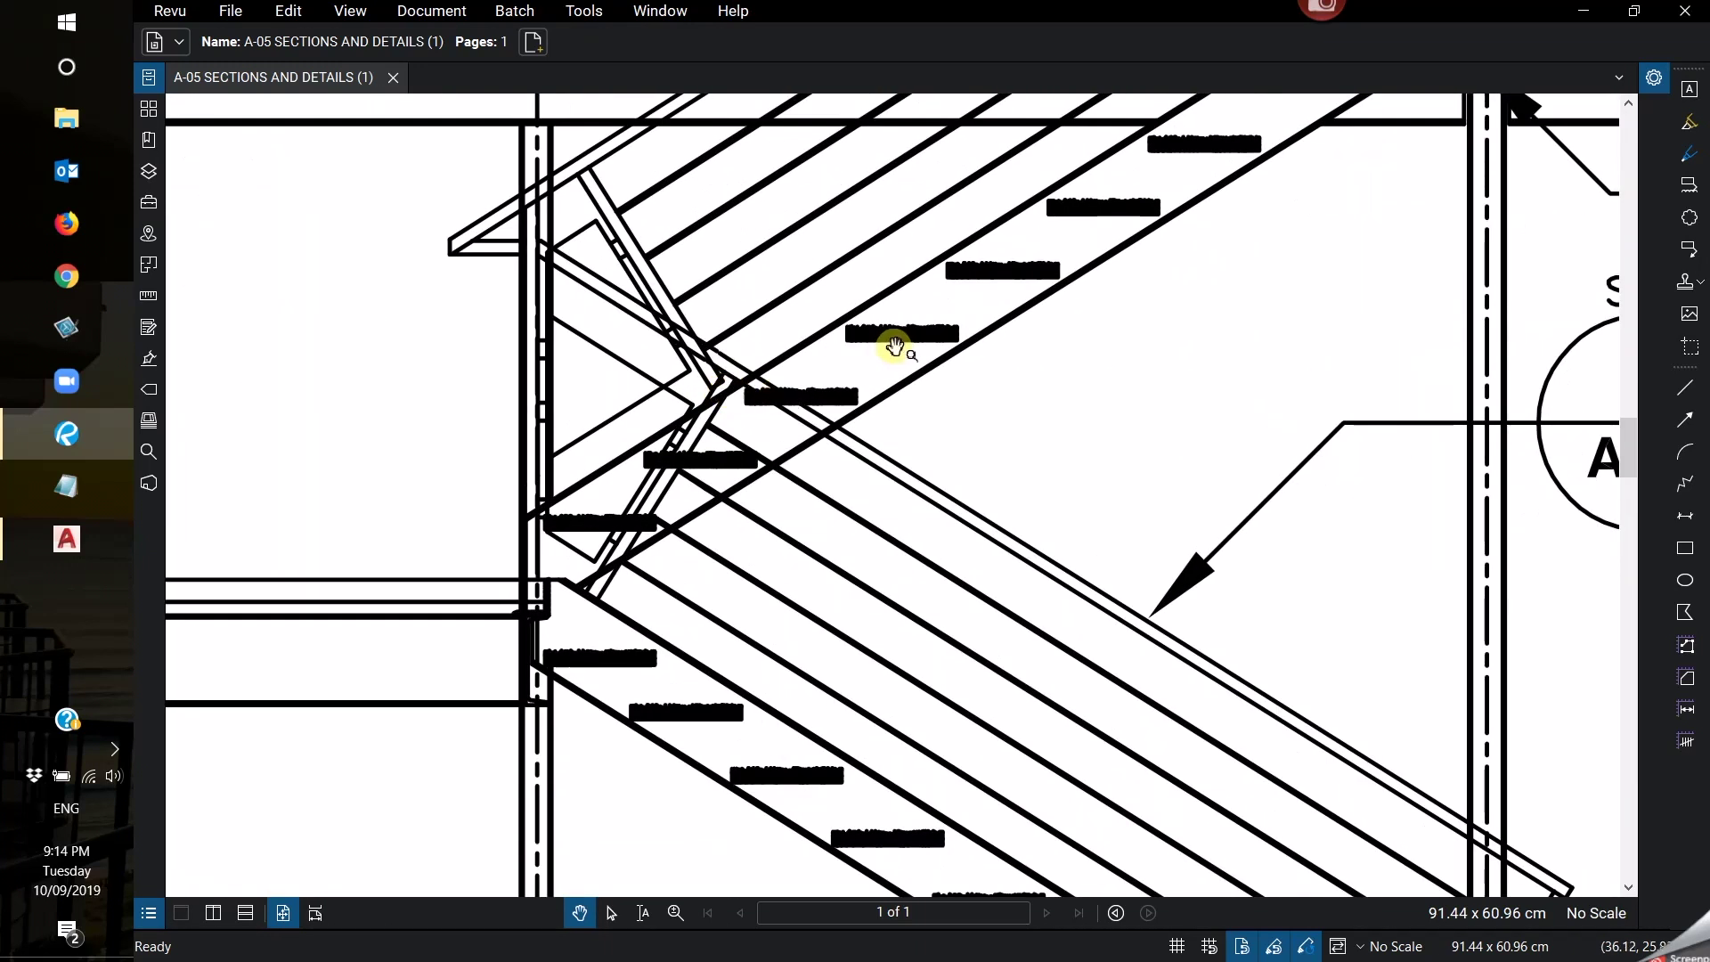
scroll(906, 338, "up", 3)
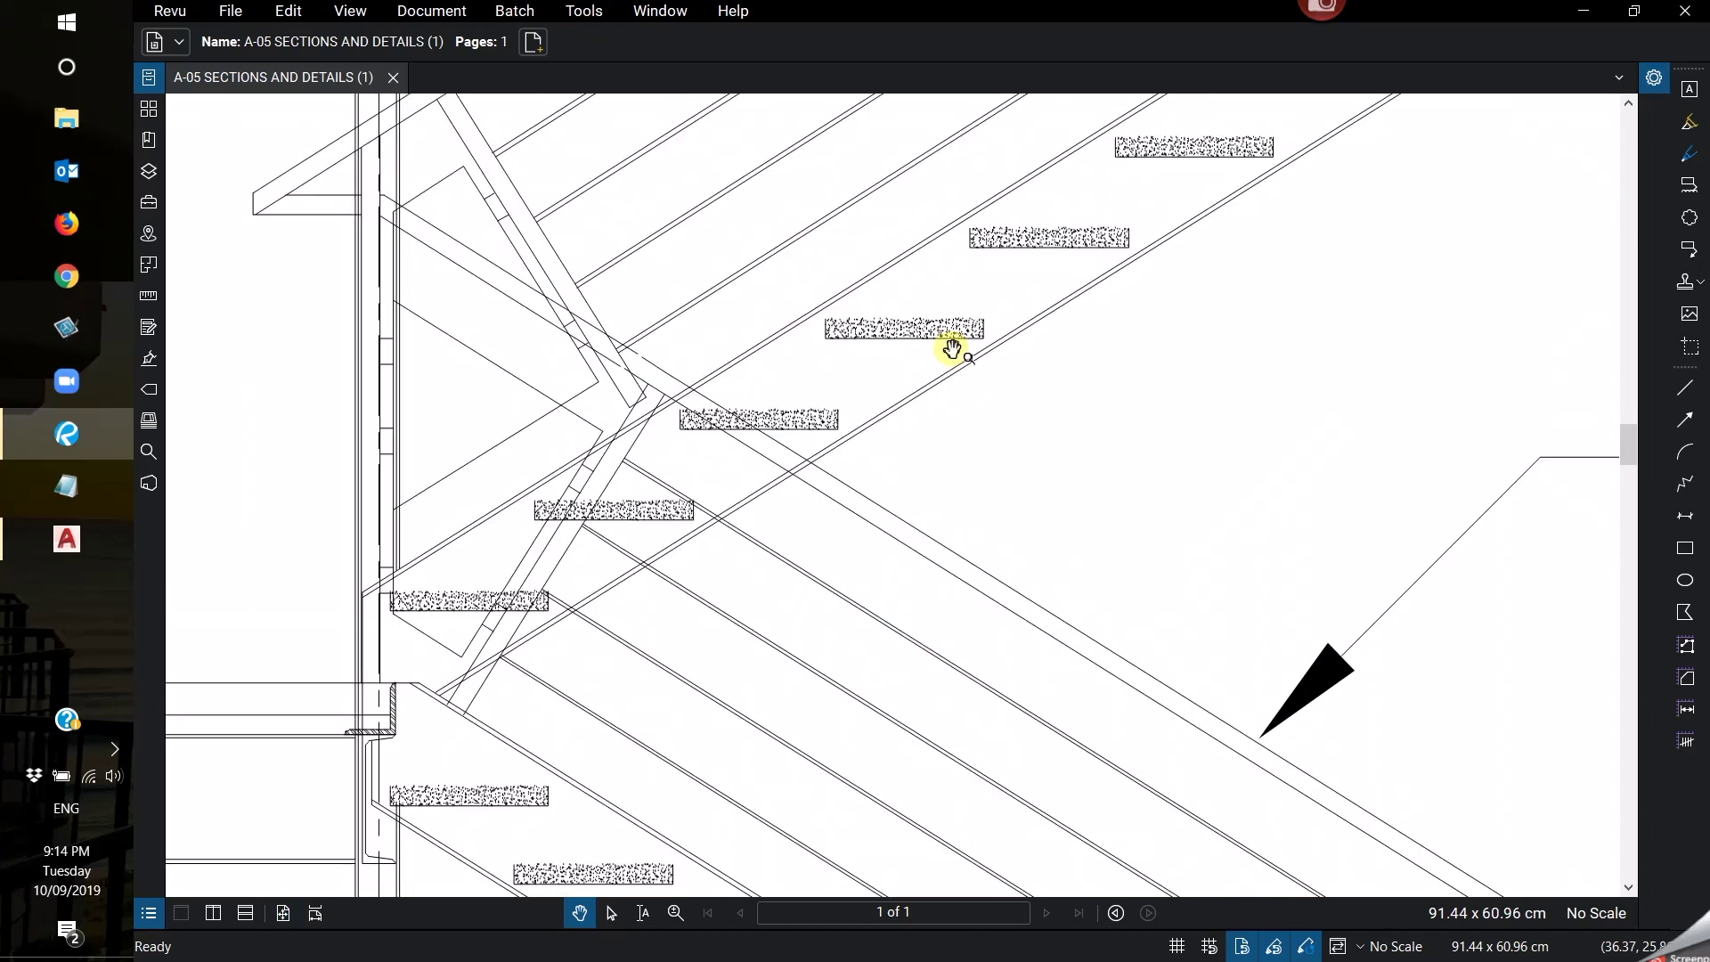
scroll(951, 347, "up", 3)
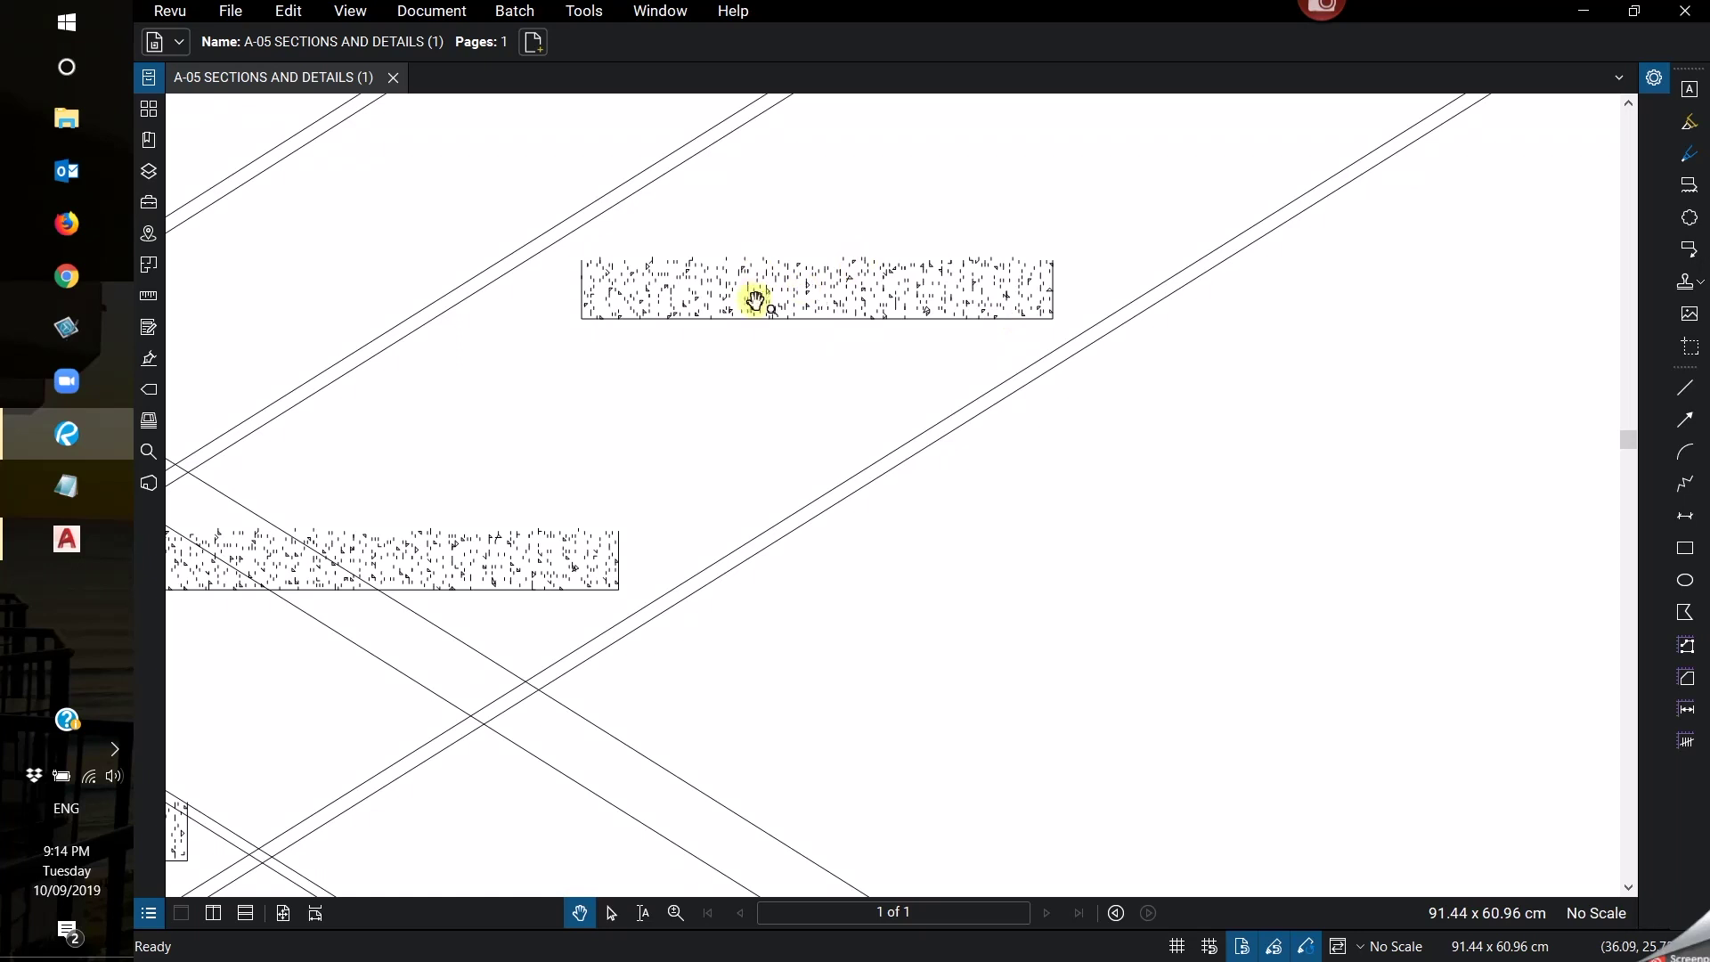
scroll(703, 328, "down", 6)
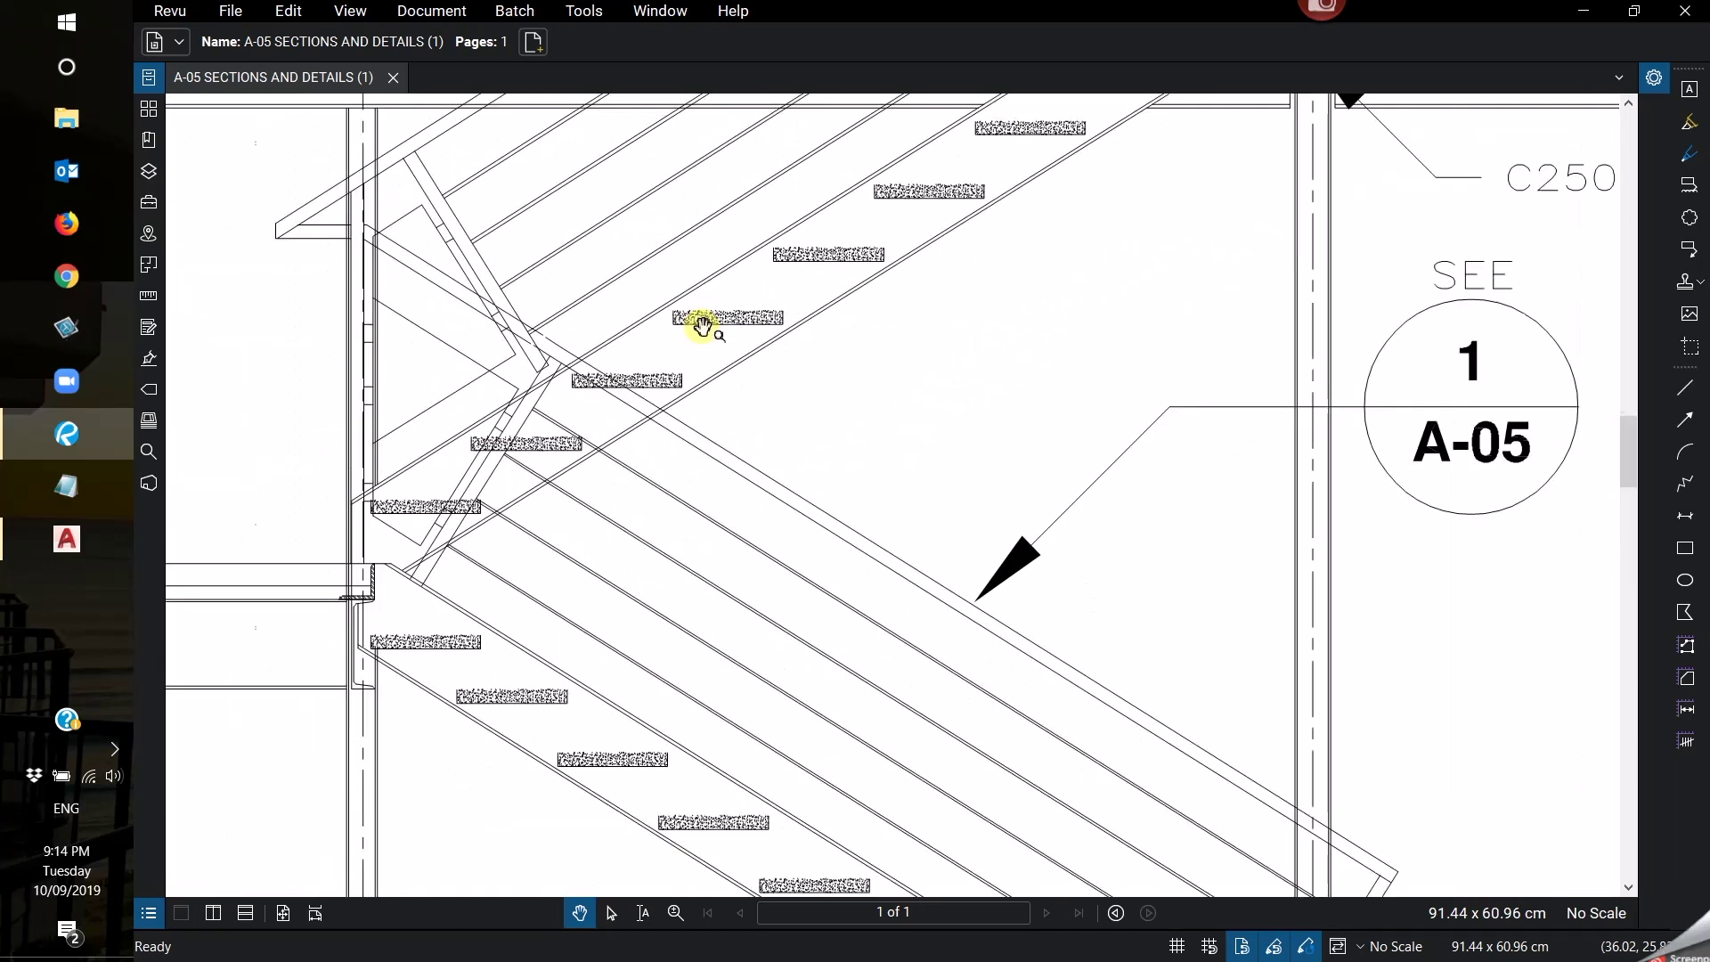
scroll(703, 328, "down", 4)
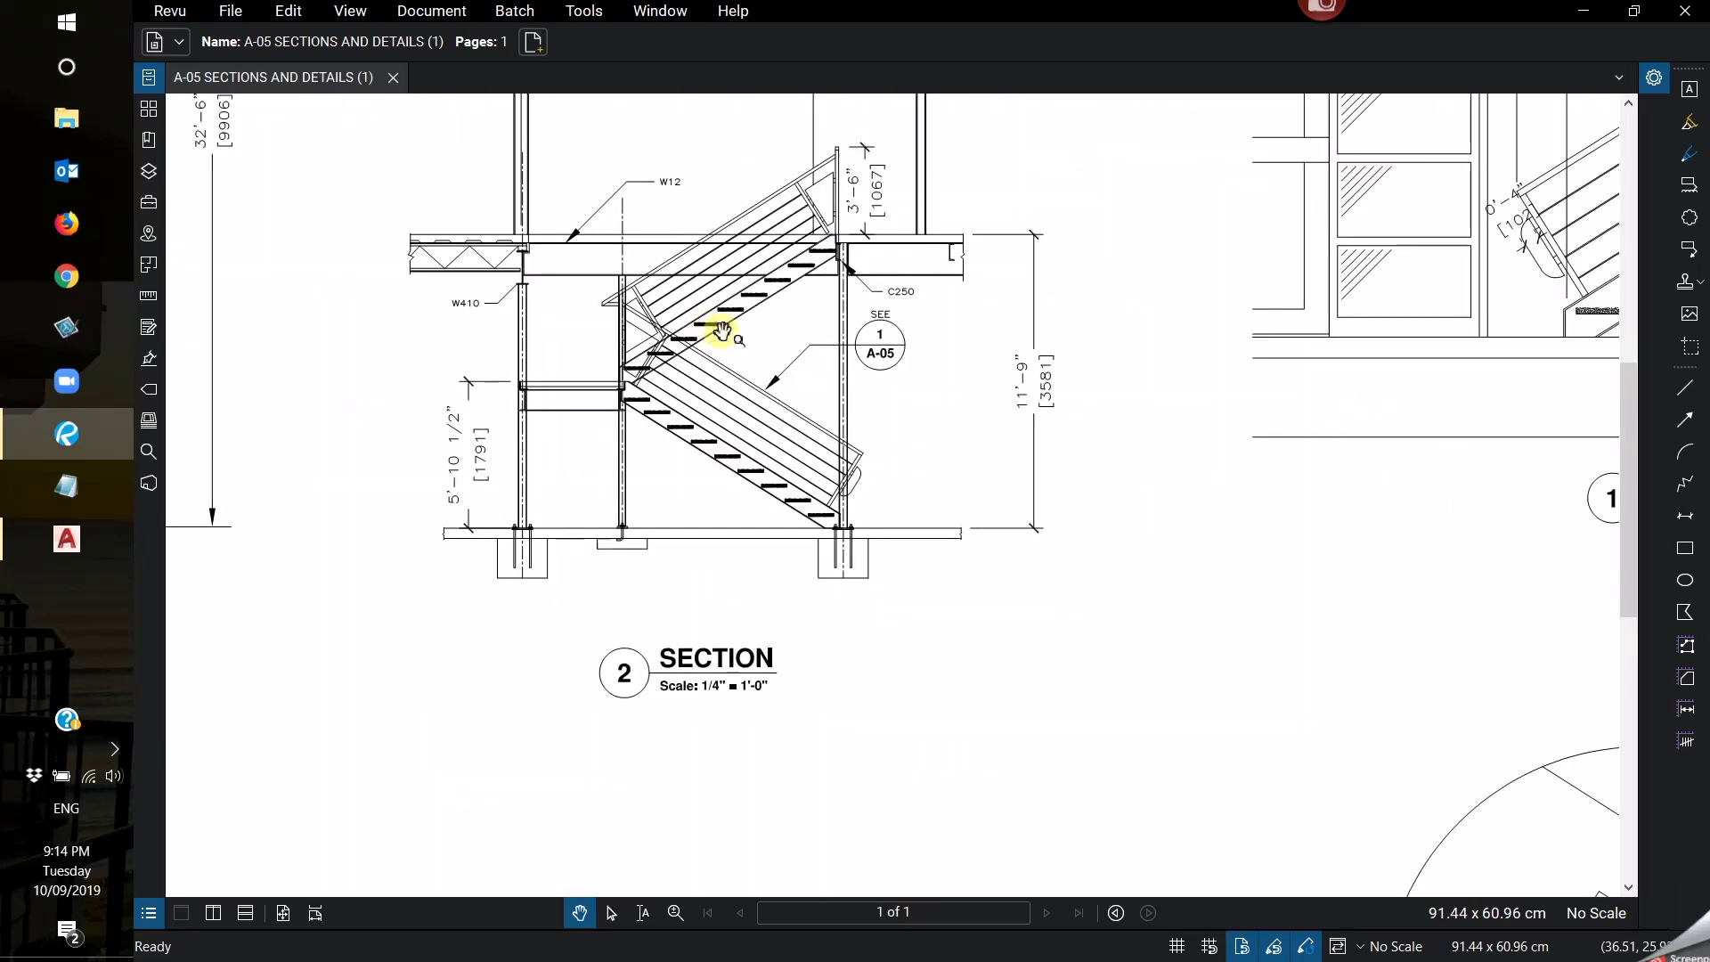
scroll(723, 332, "down", 2)
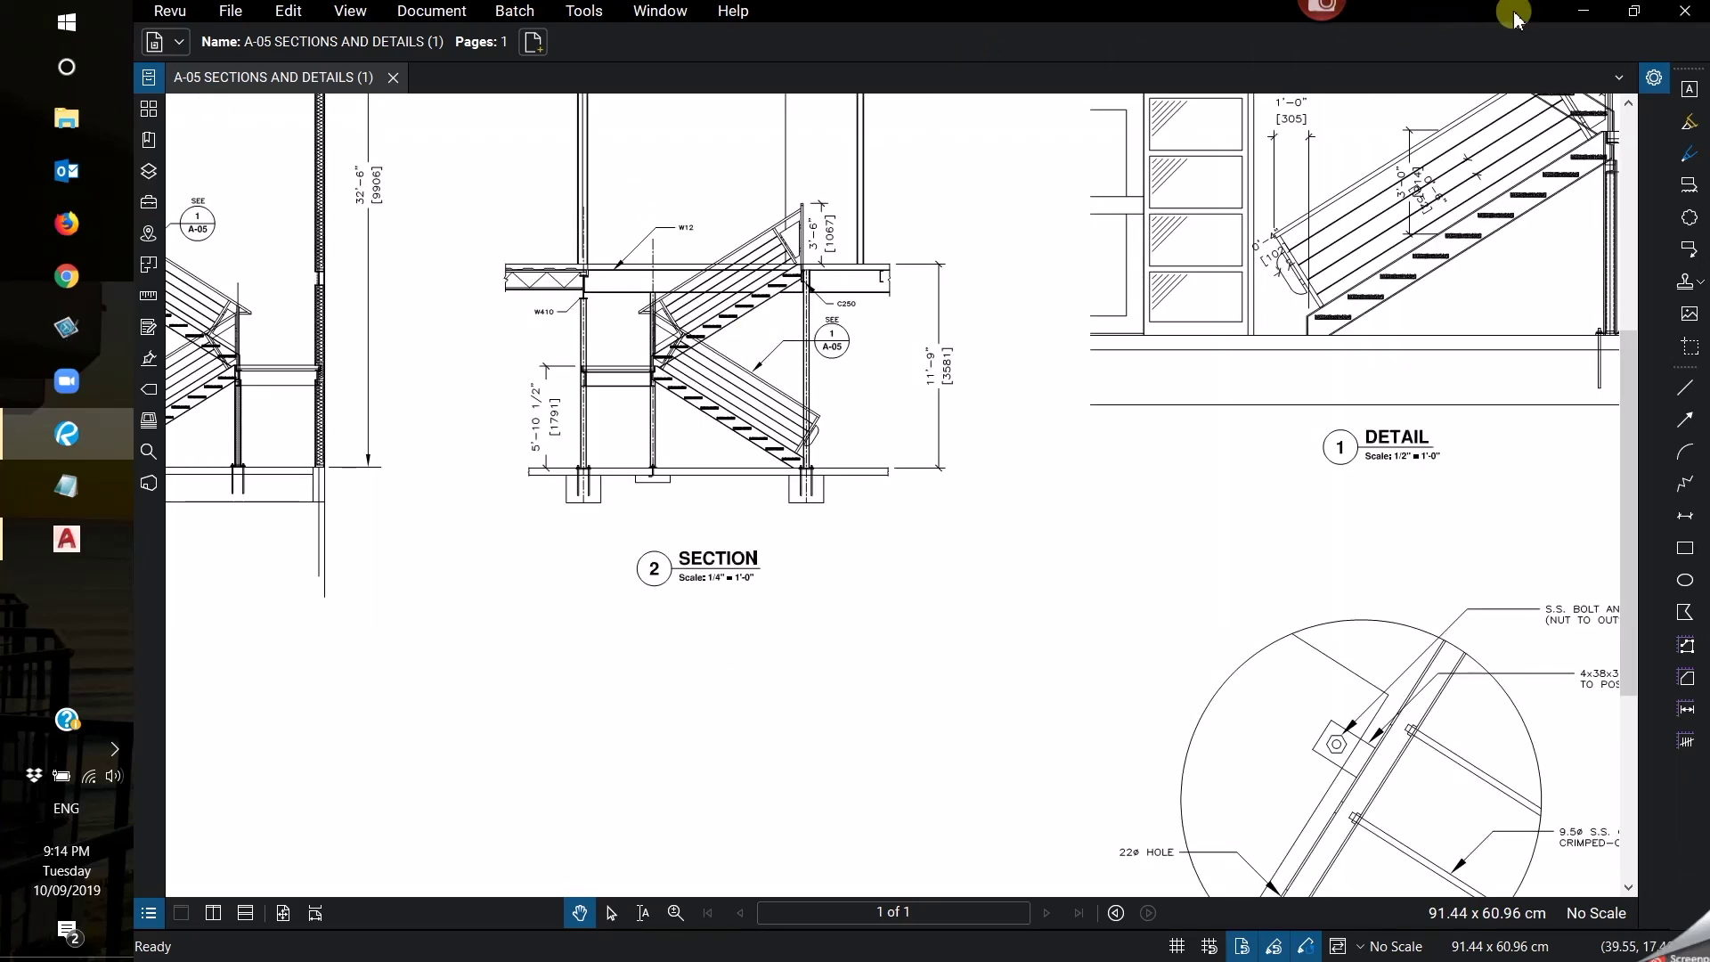
Bring AutoCAD forward and PDF-import A-05 SECTIONS AND DETAILS (1) with default settings.
left_click(1583, 11)
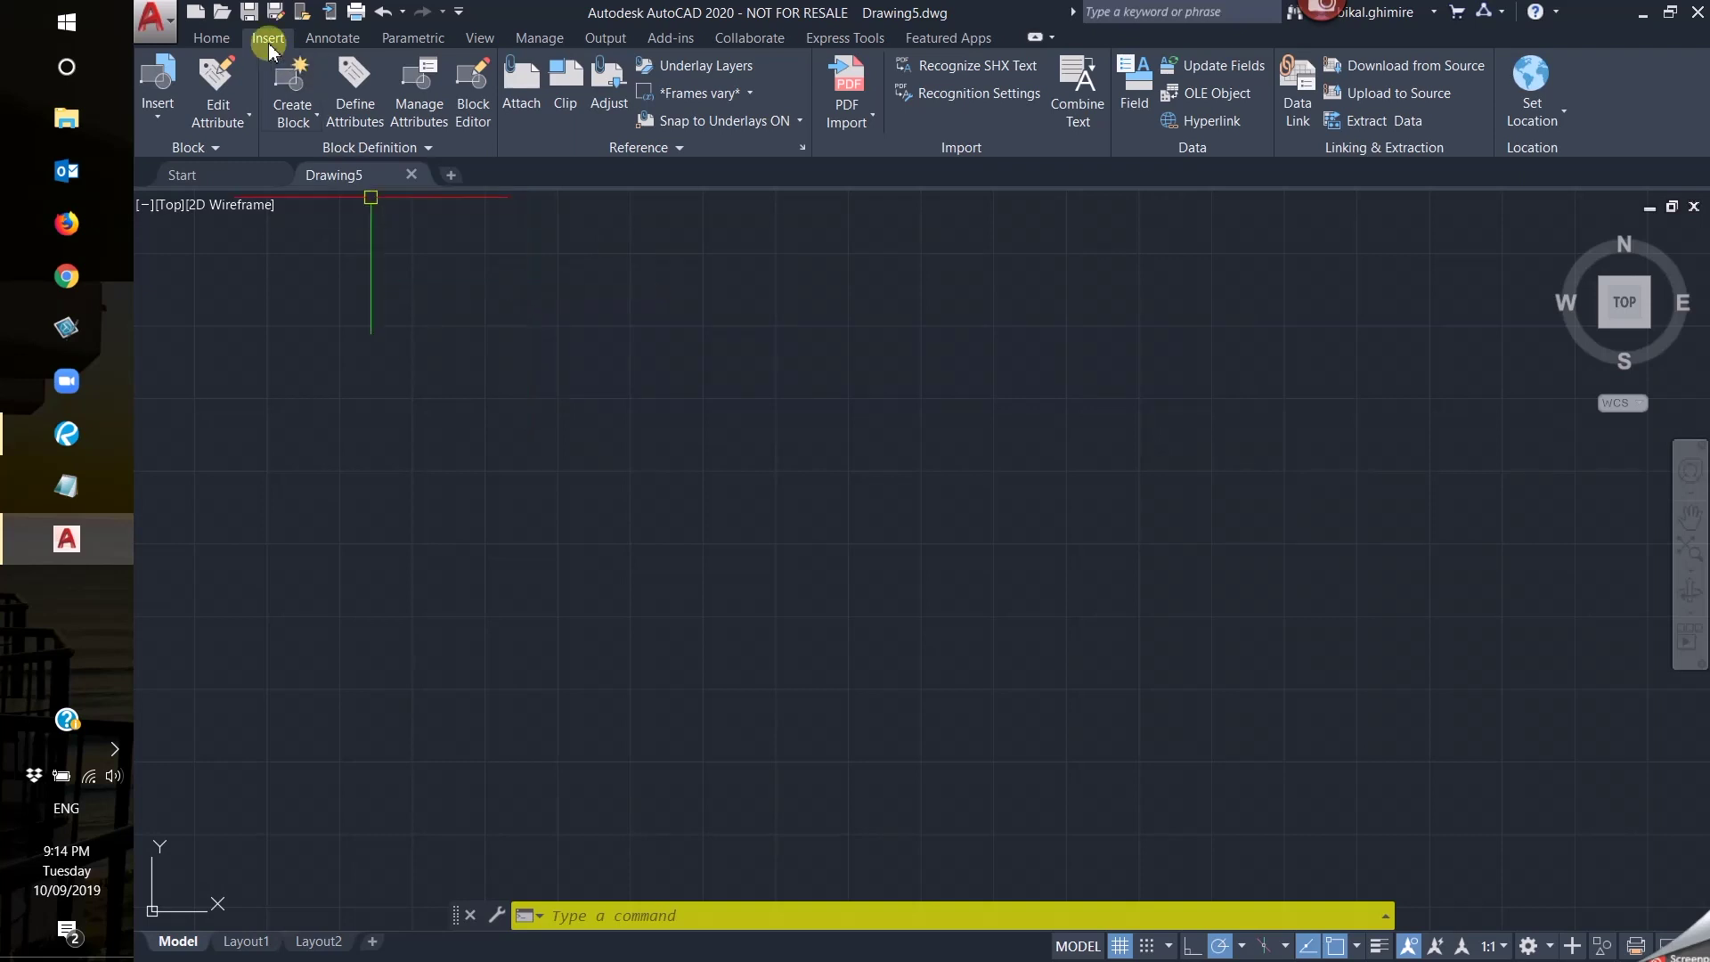
left_click(214, 40)
left_click(268, 39)
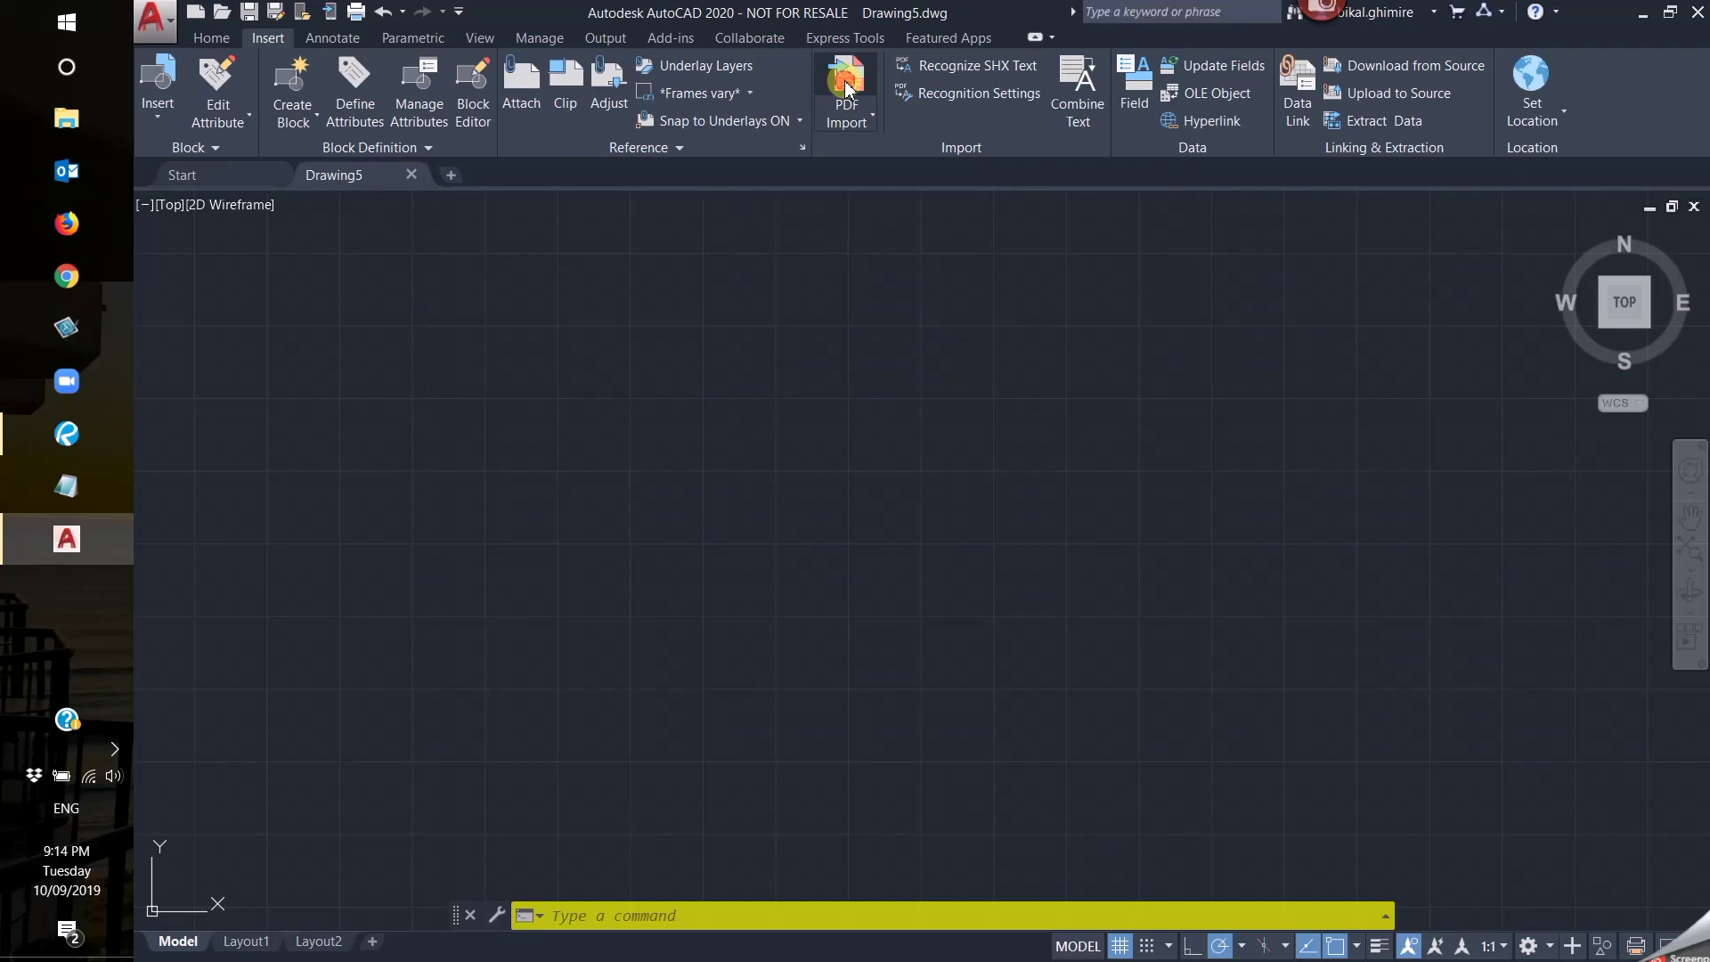
left_click(846, 87)
left_click(732, 287)
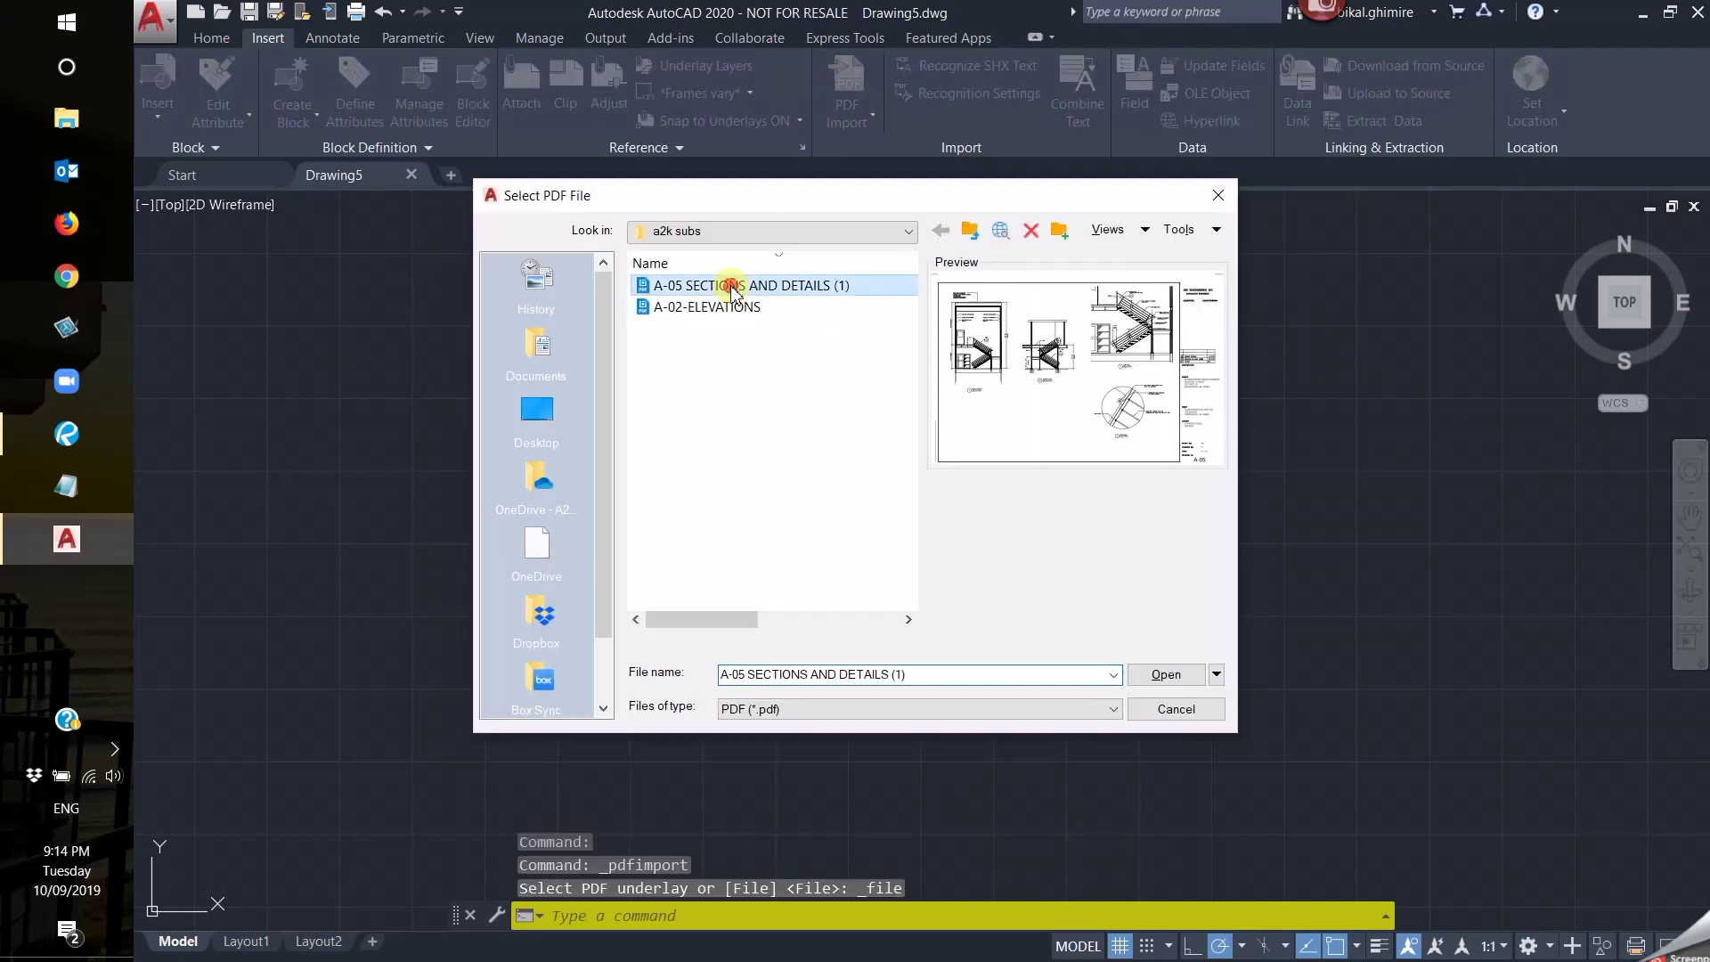
left_click(1164, 675)
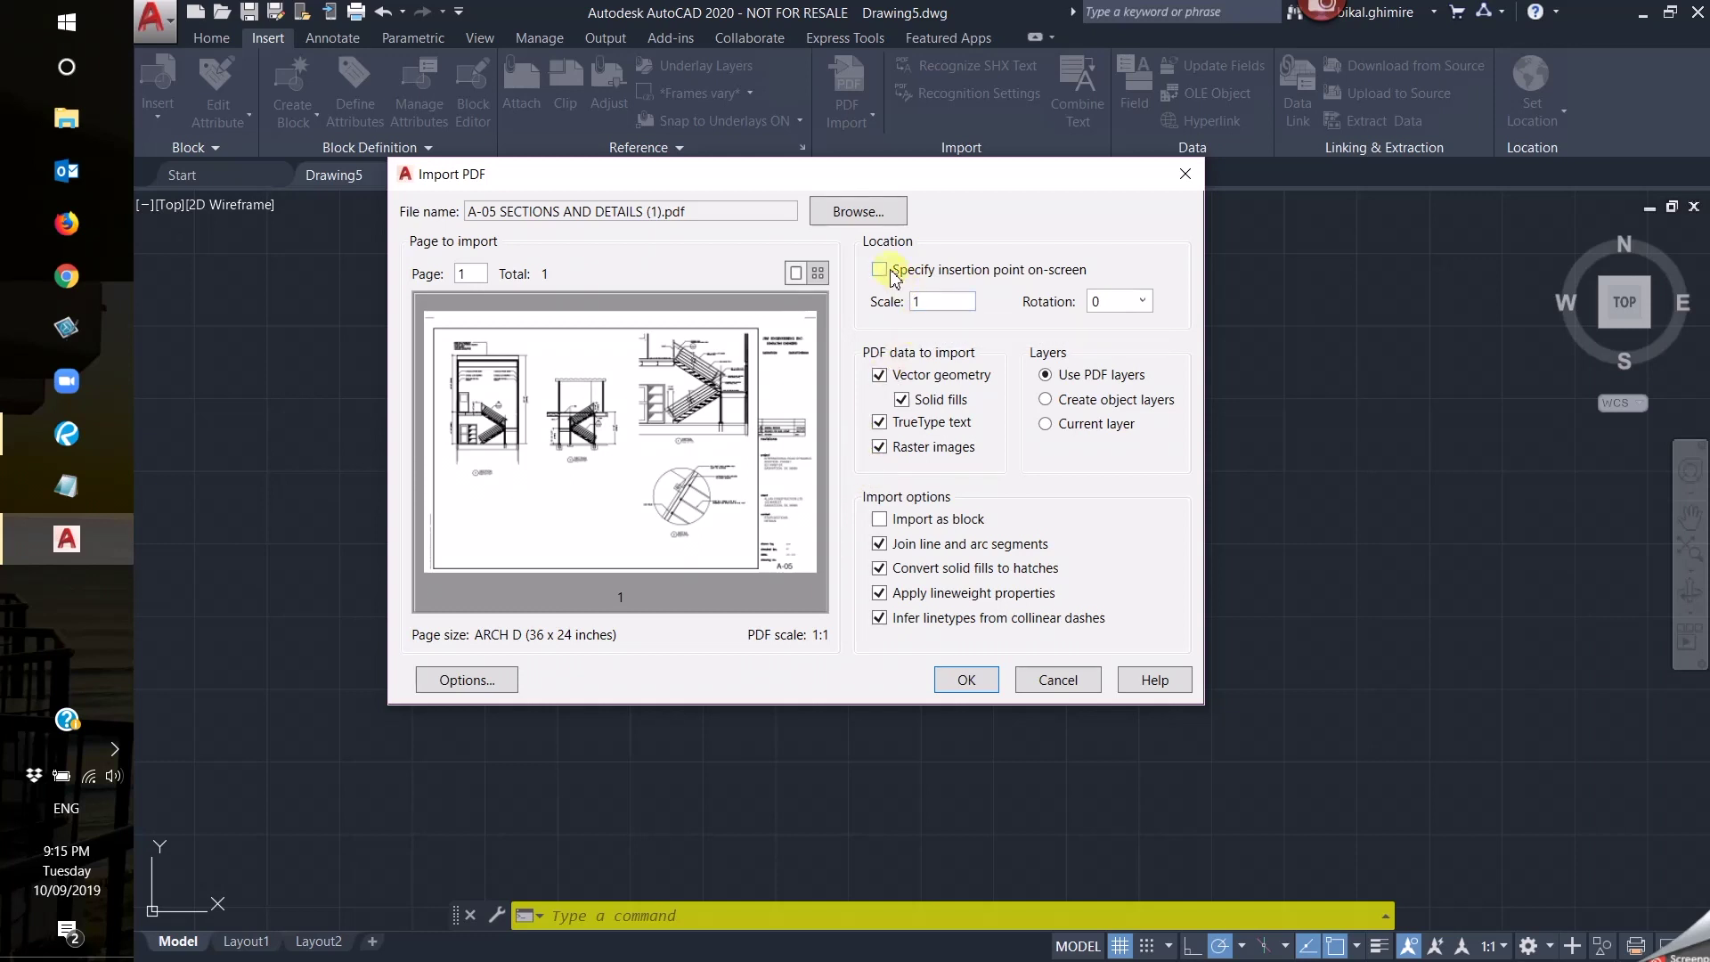
left_click(966, 680)
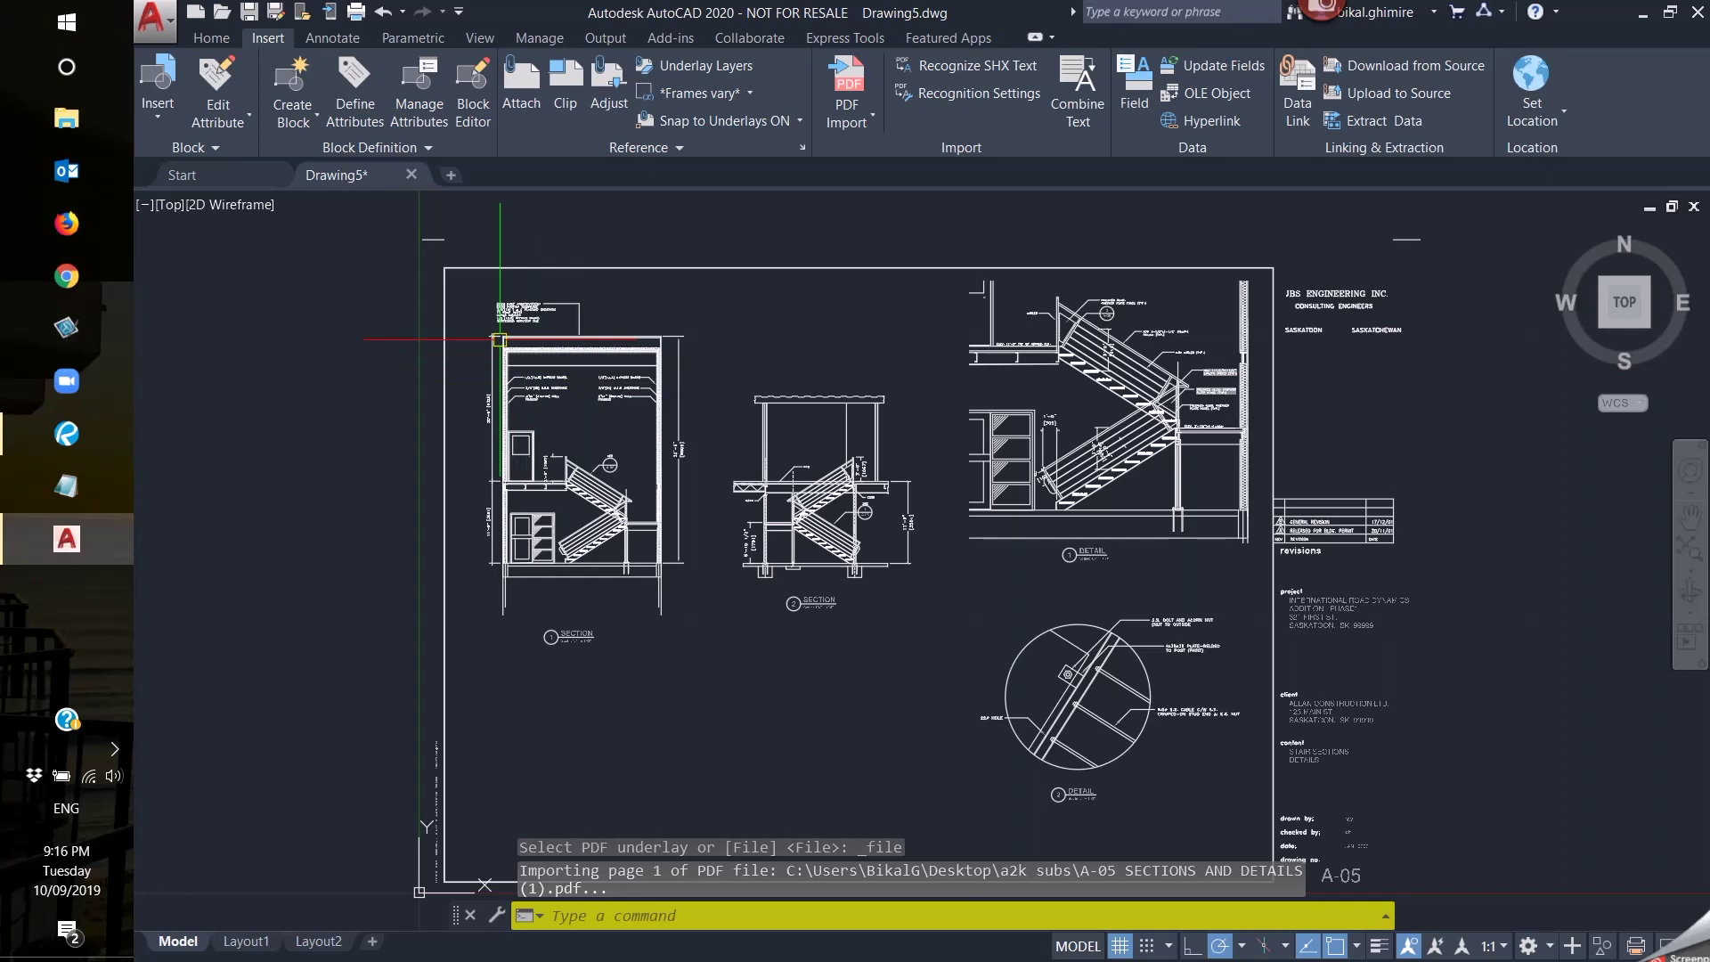
scroll(522, 397, "down", 2)
scroll(522, 397, "up", 7)
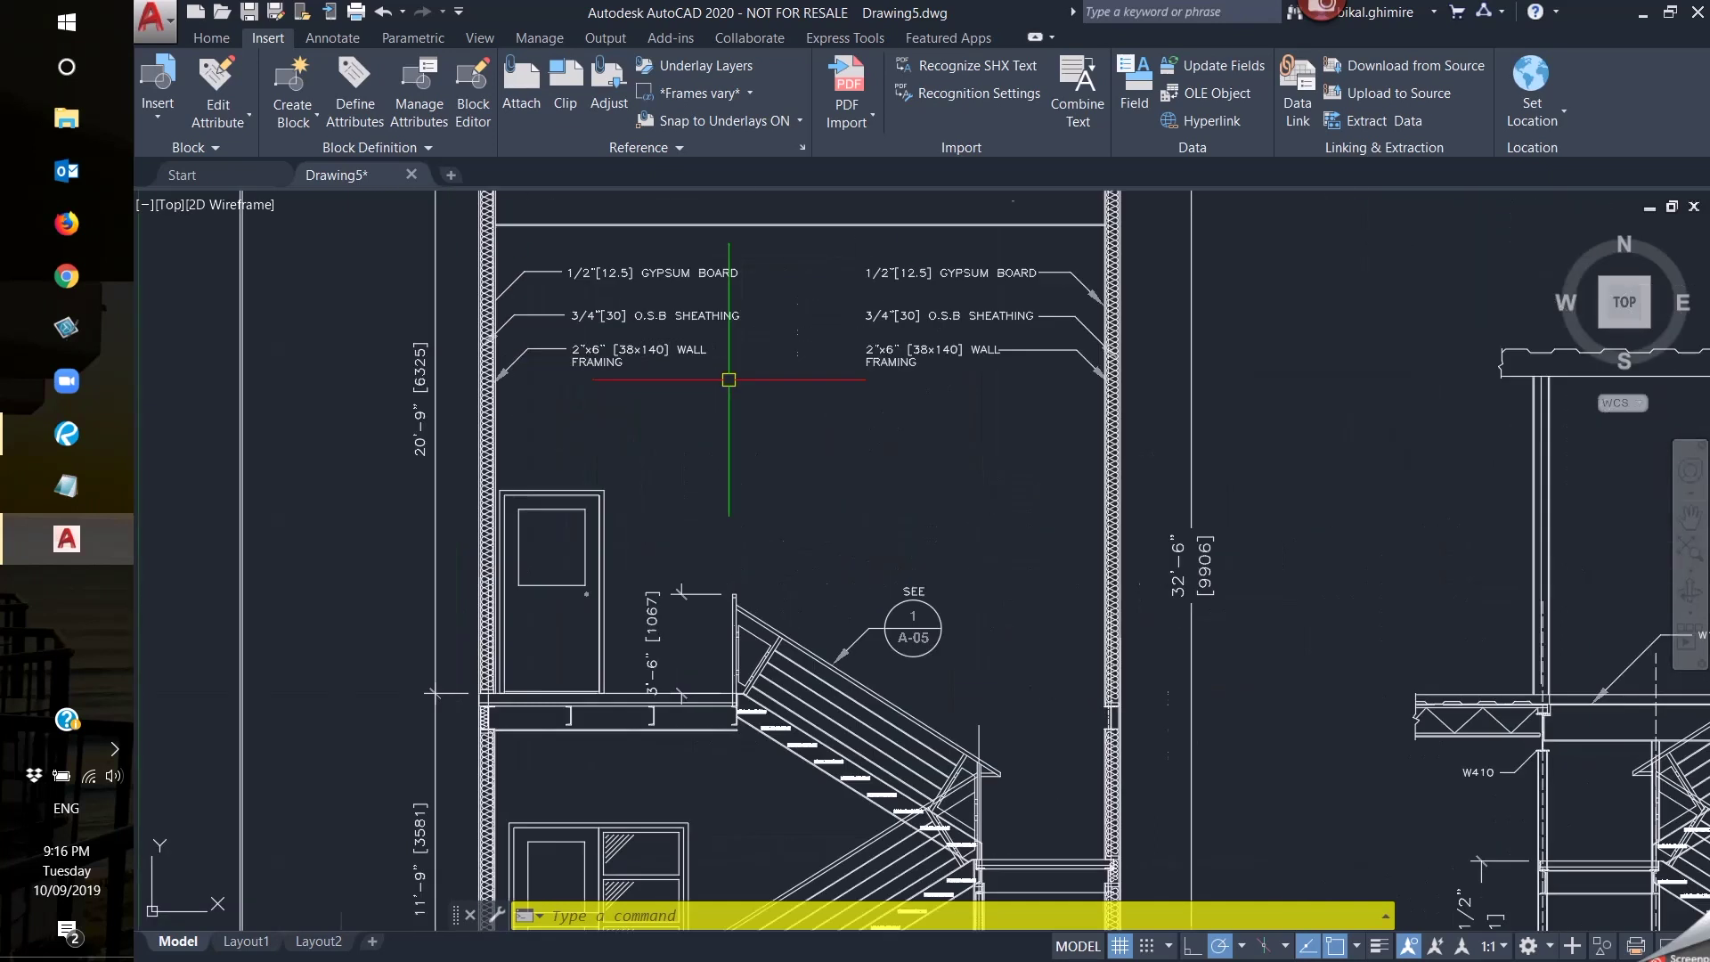
left_click(604, 401)
left_click(331, 674)
scroll(751, 504, "down", 3)
key("Escape")
key("Escape")
key("Escape")
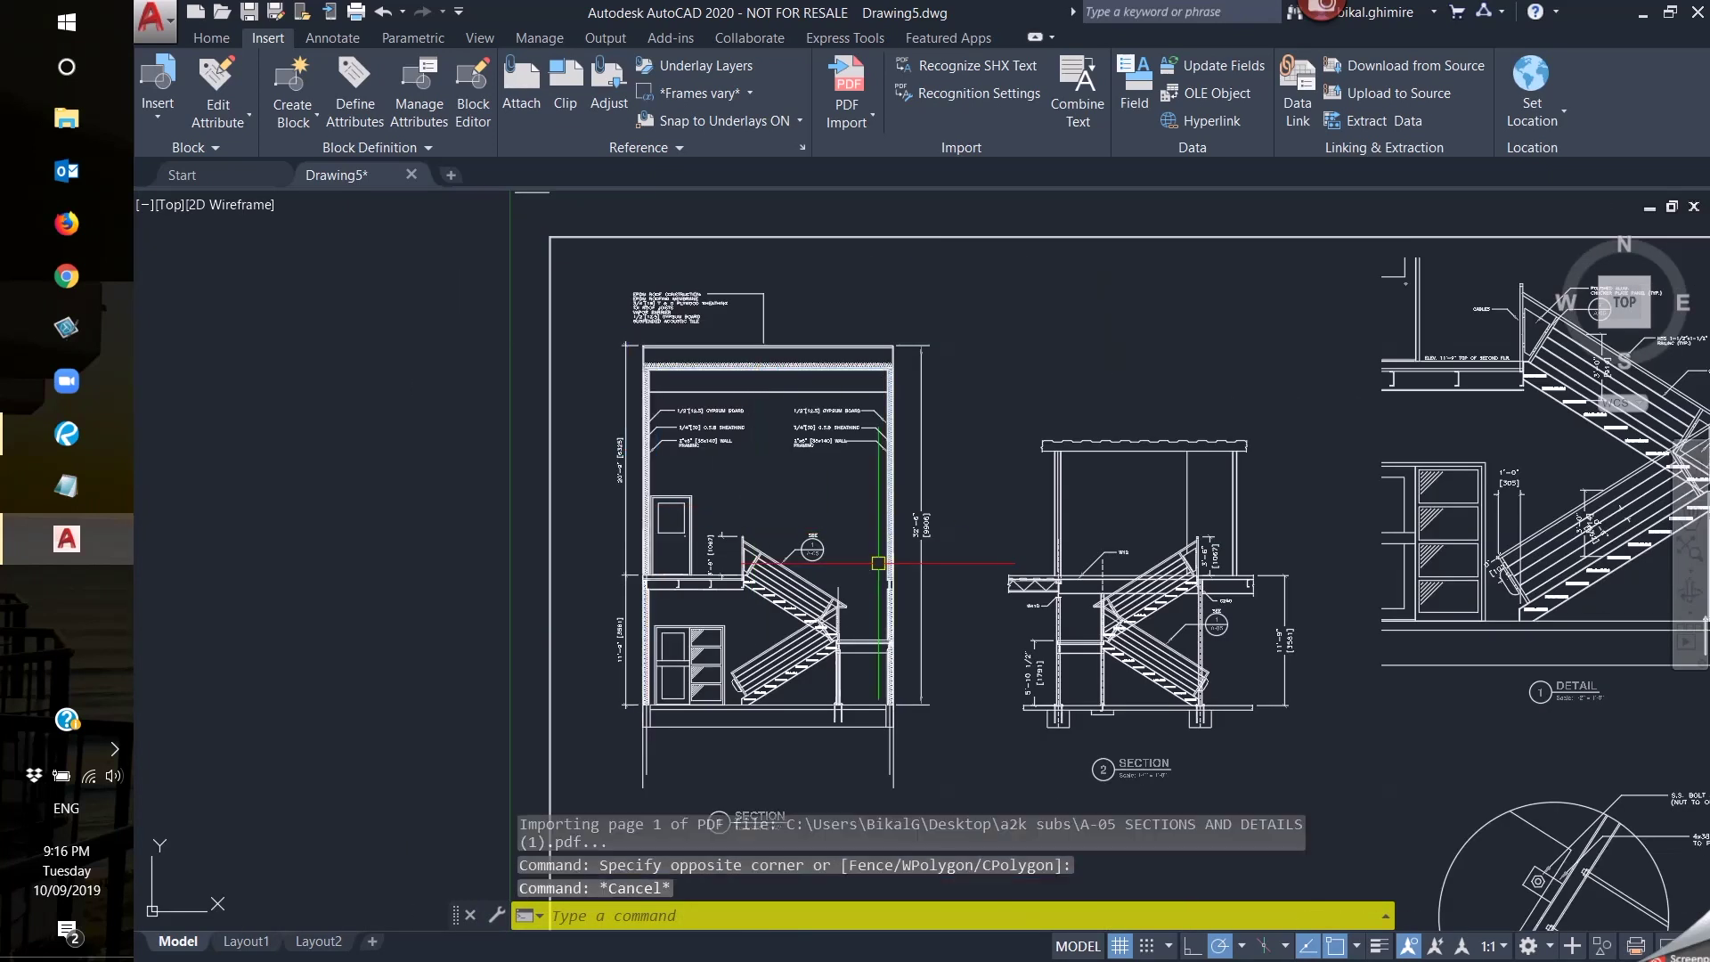
scroll(1124, 514, "down", 3)
scroll(1118, 514, "up", 8)
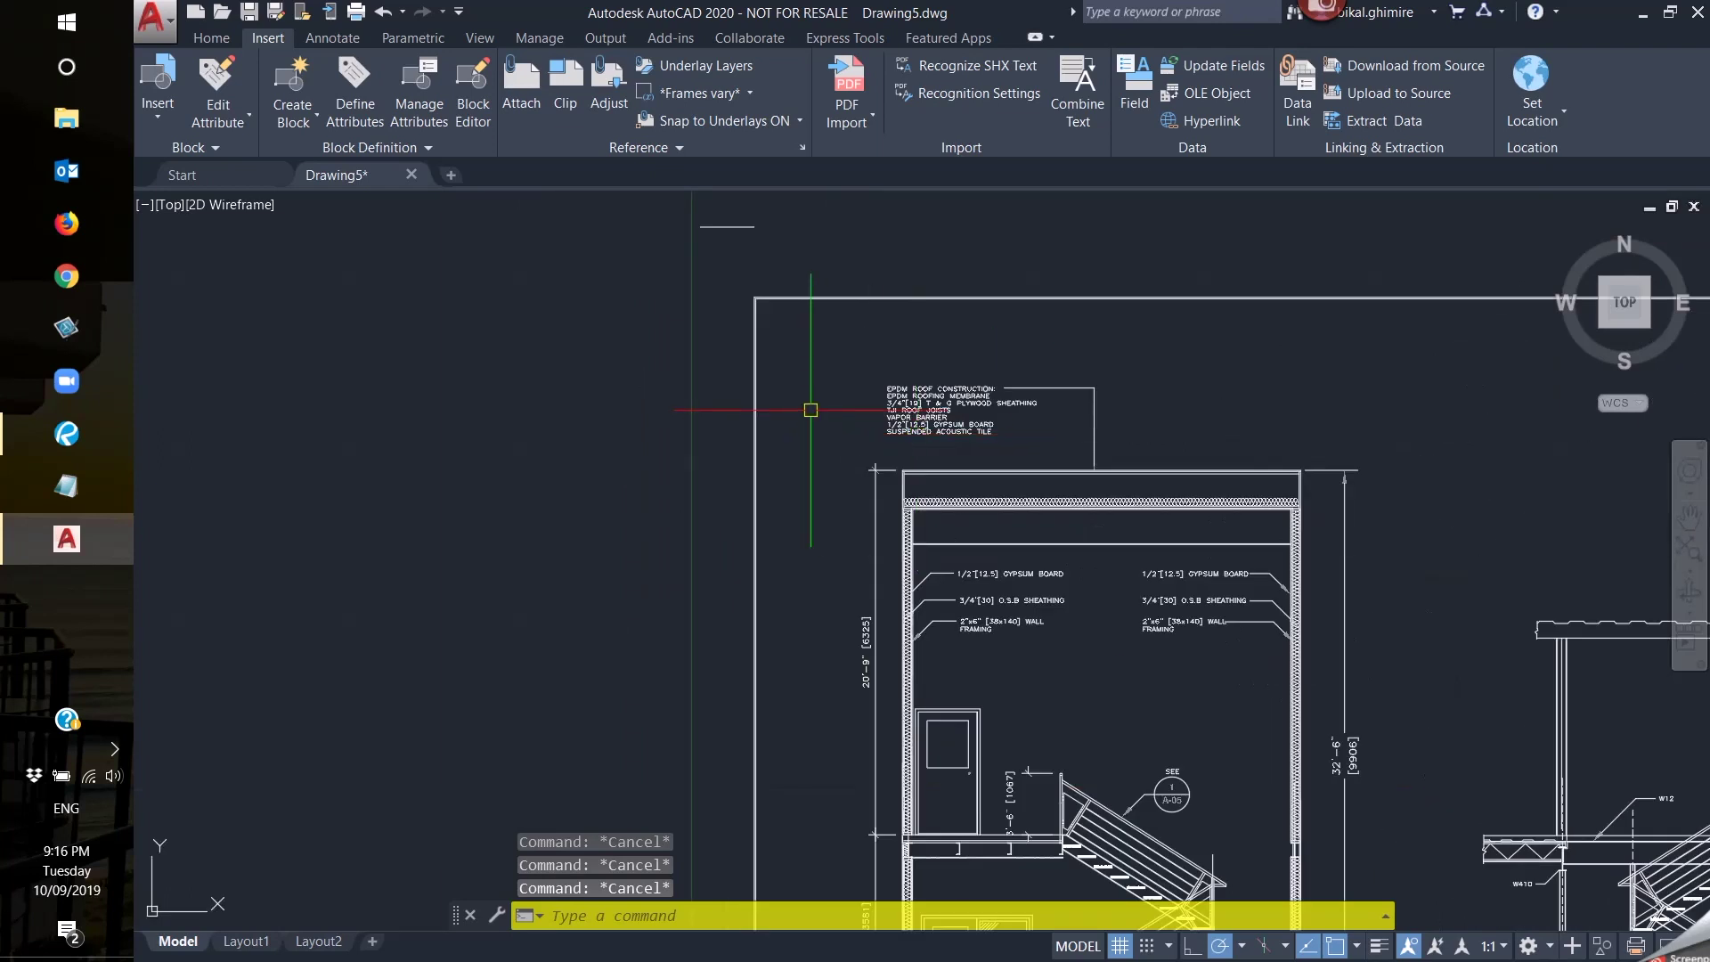
key("Escape")
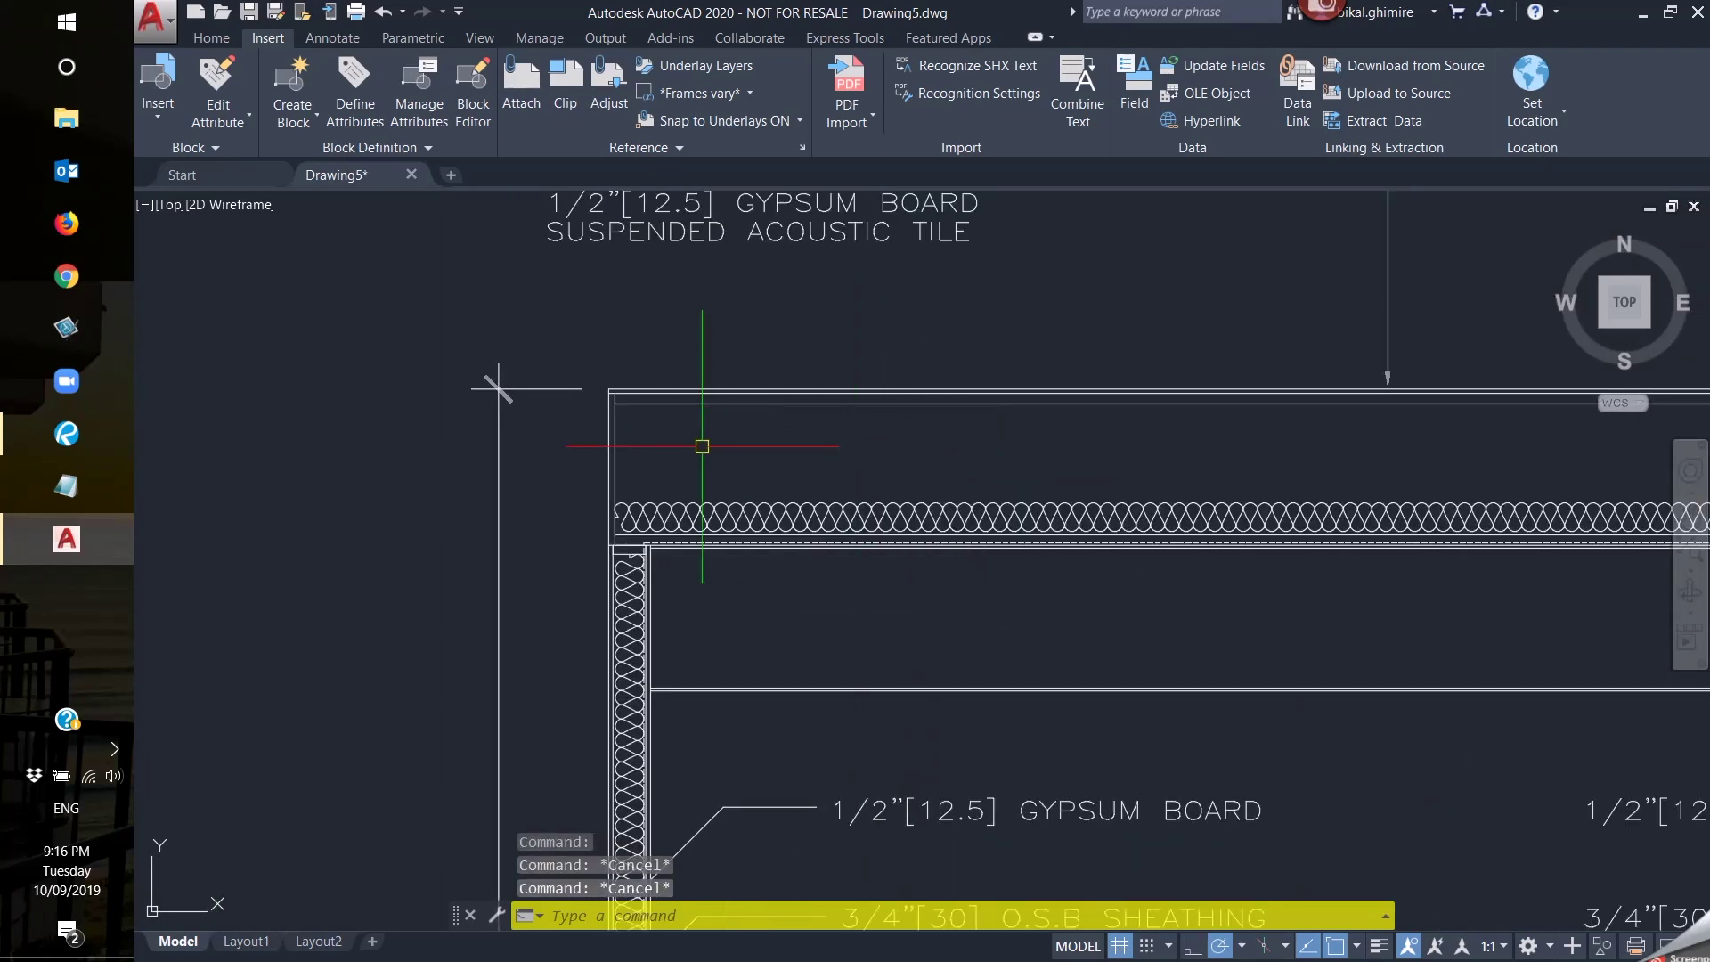
scroll(650, 437, "down", 5)
scroll(664, 343, "up", 5)
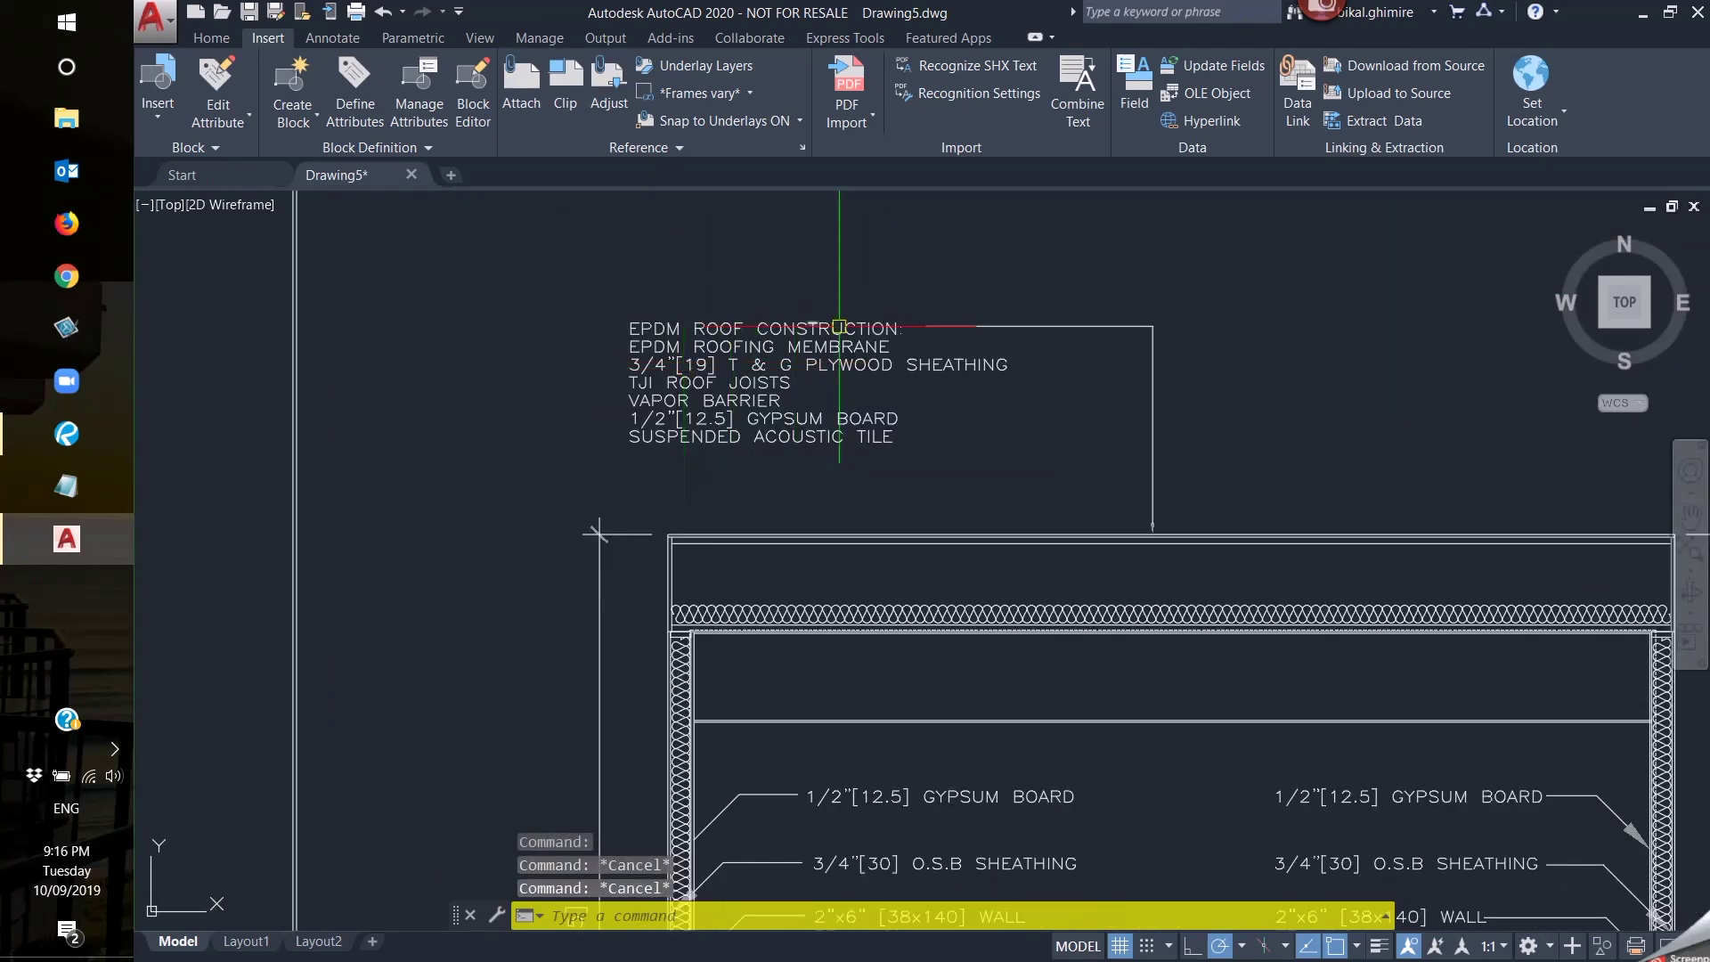
scroll(846, 329, "up", 6)
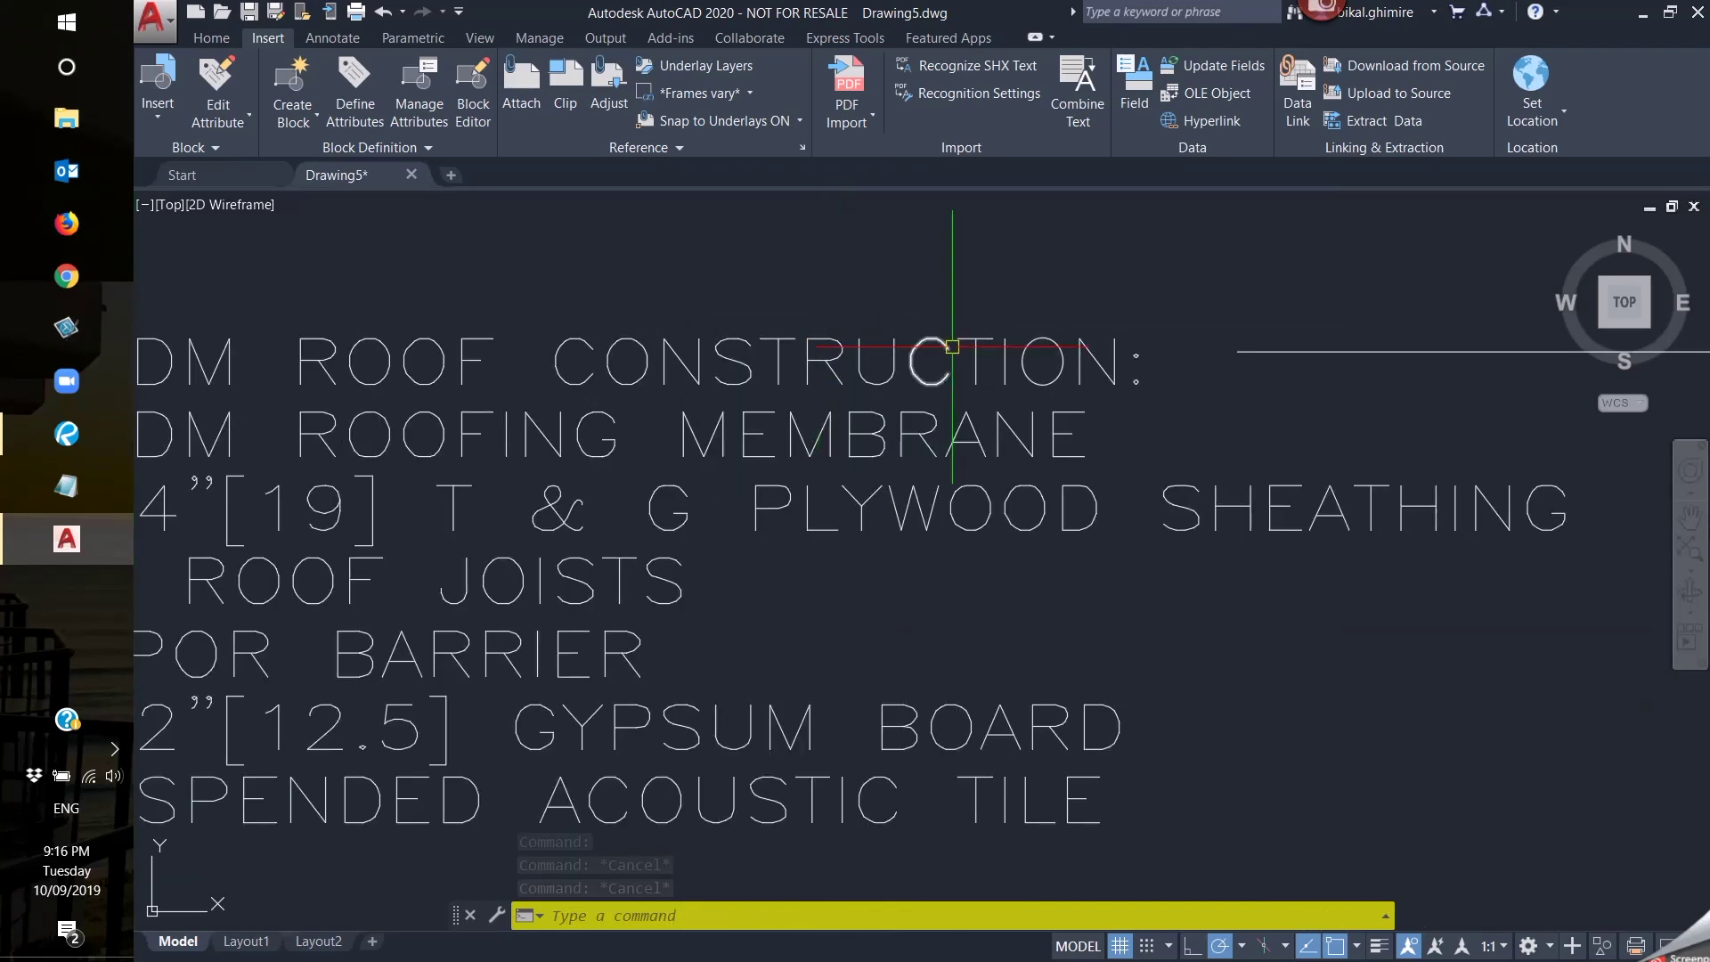
scroll(946, 364, "down", 3)
scroll(609, 359, "up", 4)
left_click(578, 374)
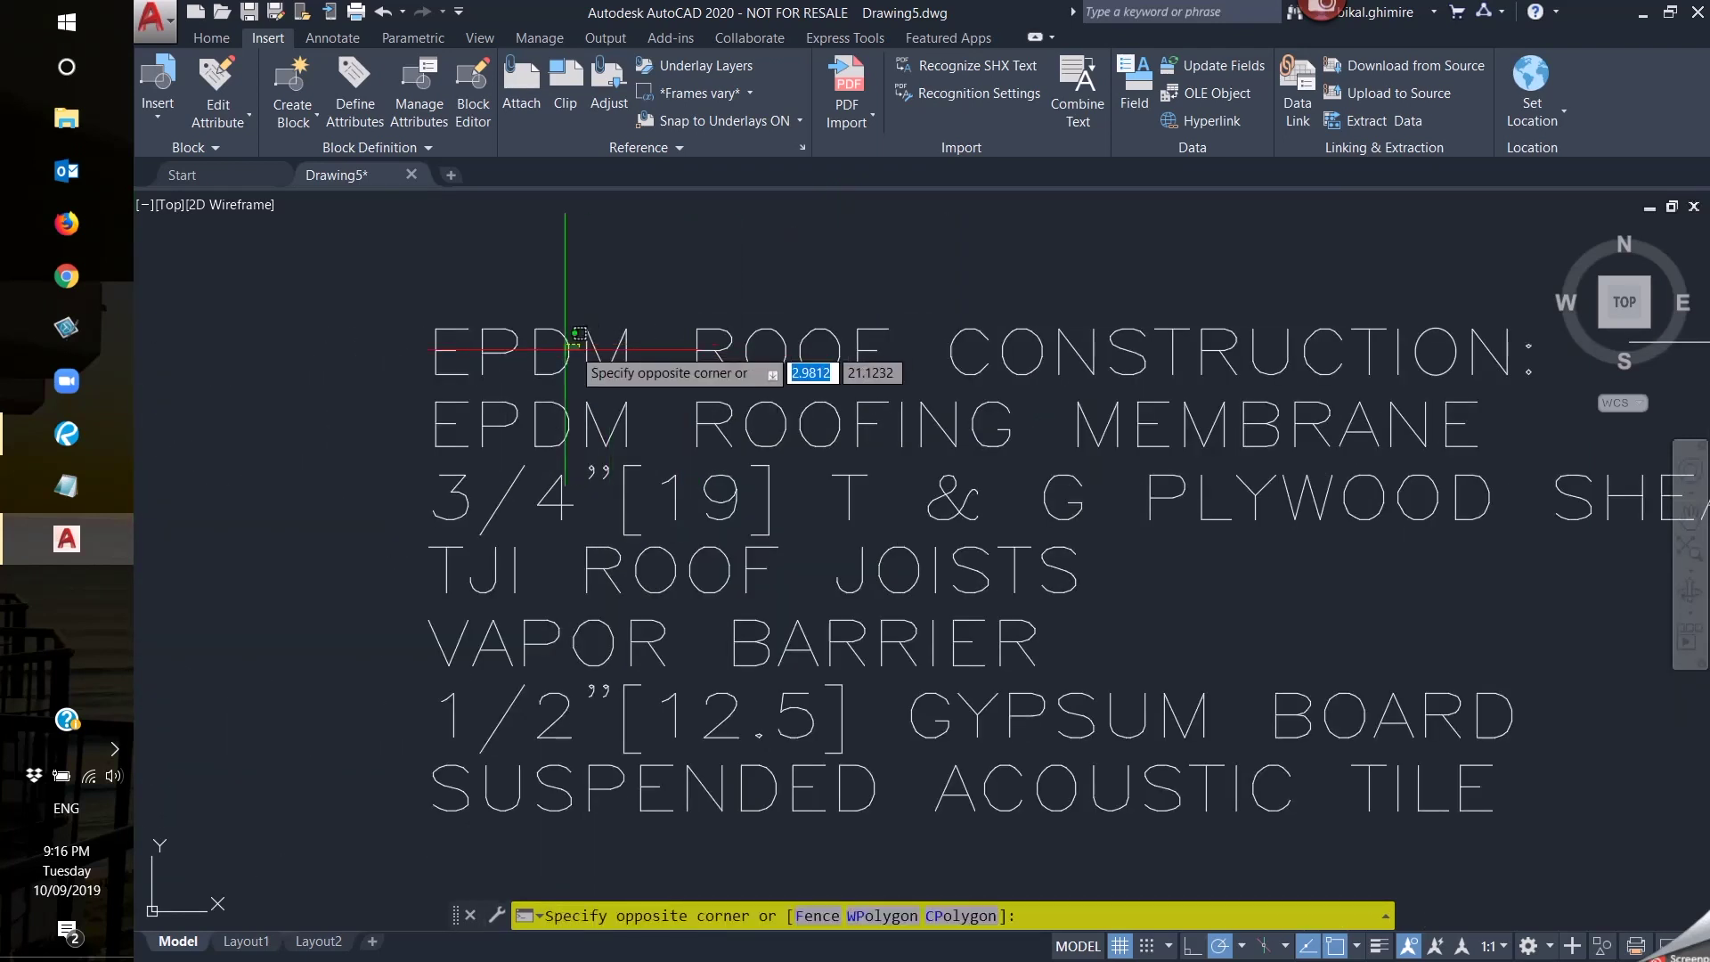
left_click(527, 330)
scroll(450, 351, "up", 3)
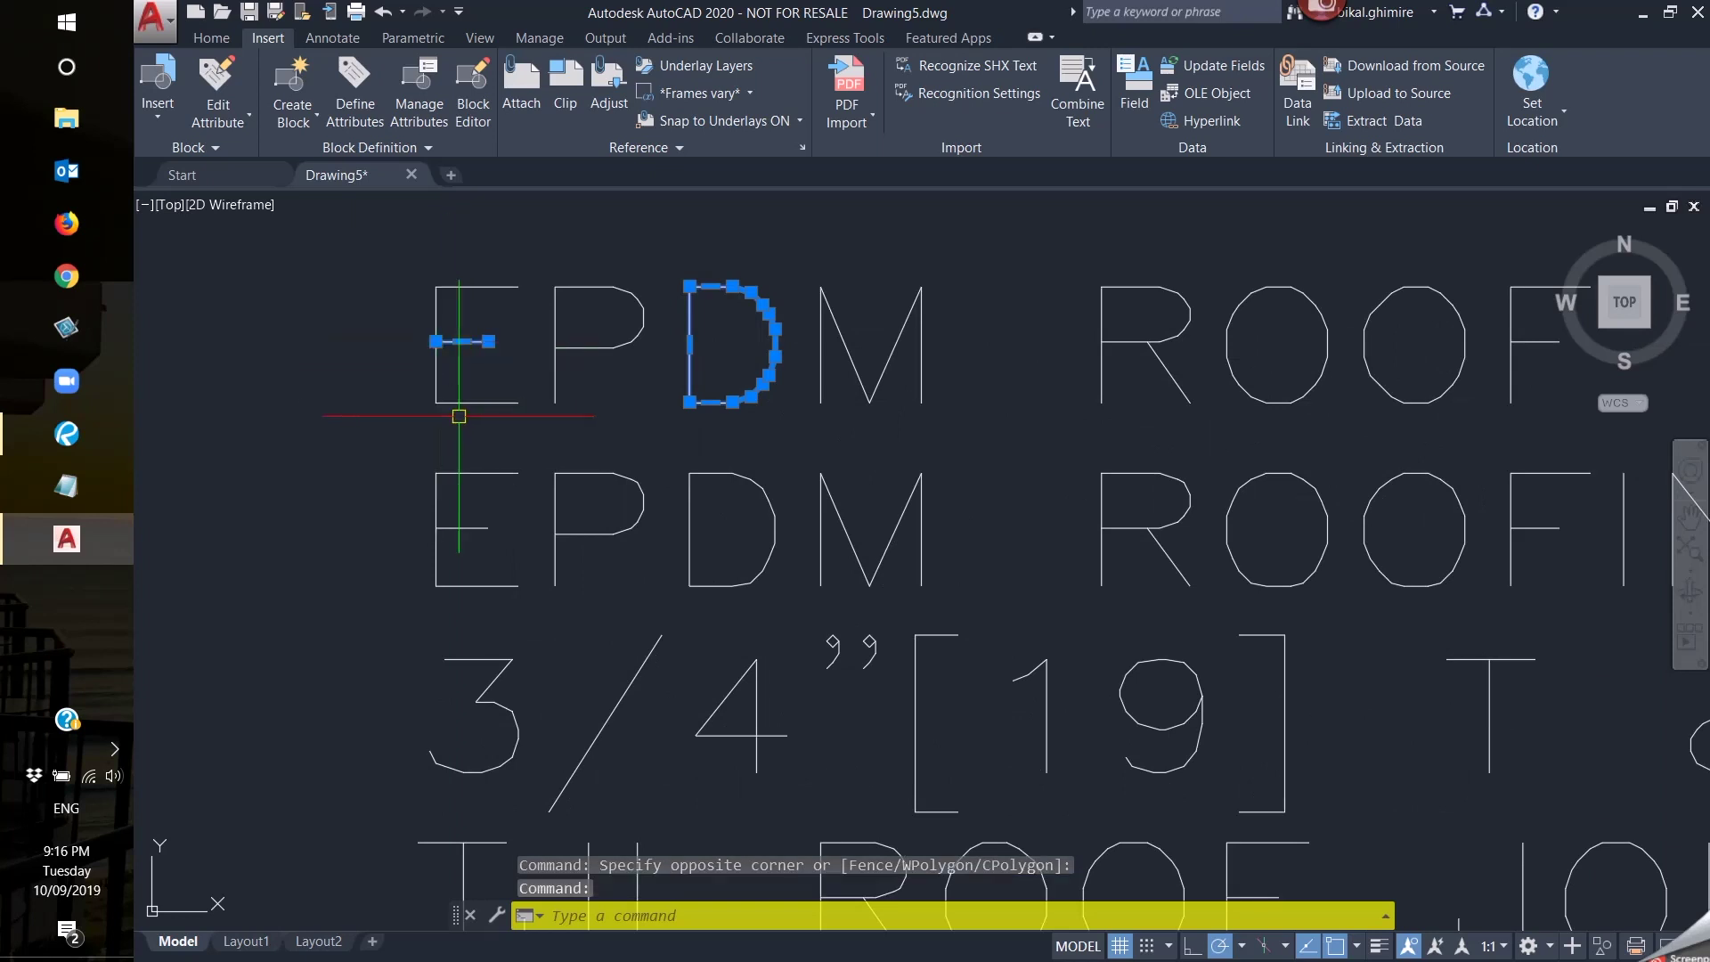
key("Escape")
key("Escape")
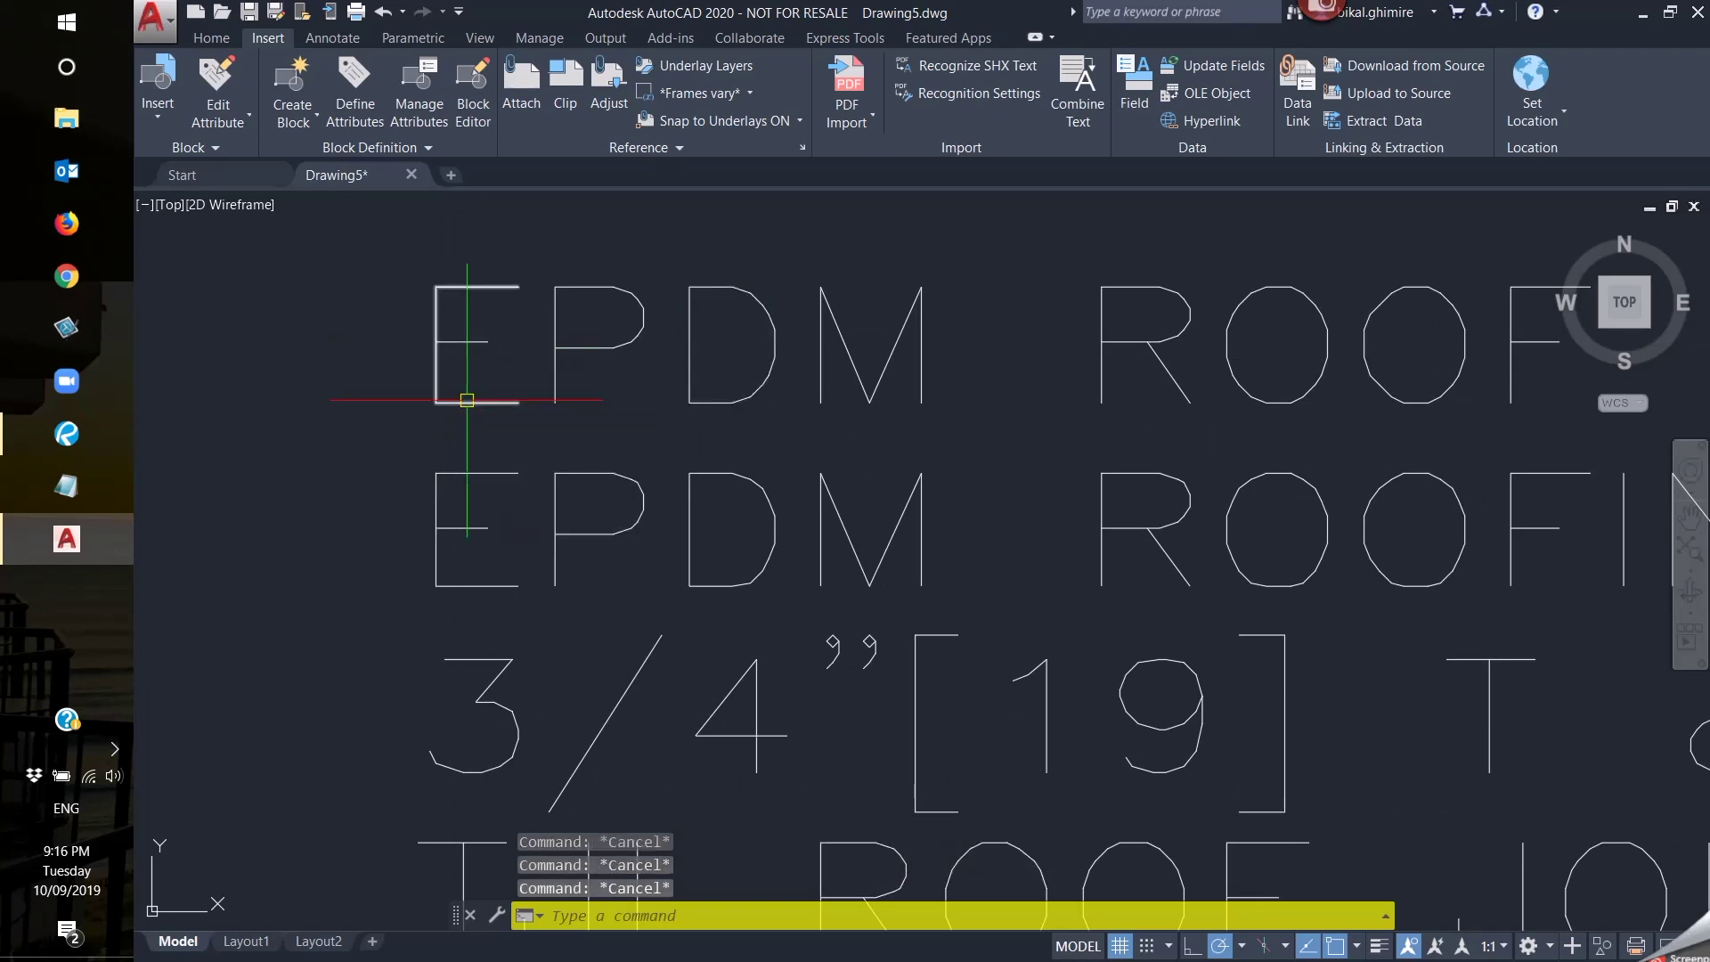
scroll(456, 387, "down", 6)
scroll(538, 421, "up", 3)
scroll(538, 420, "down", 4)
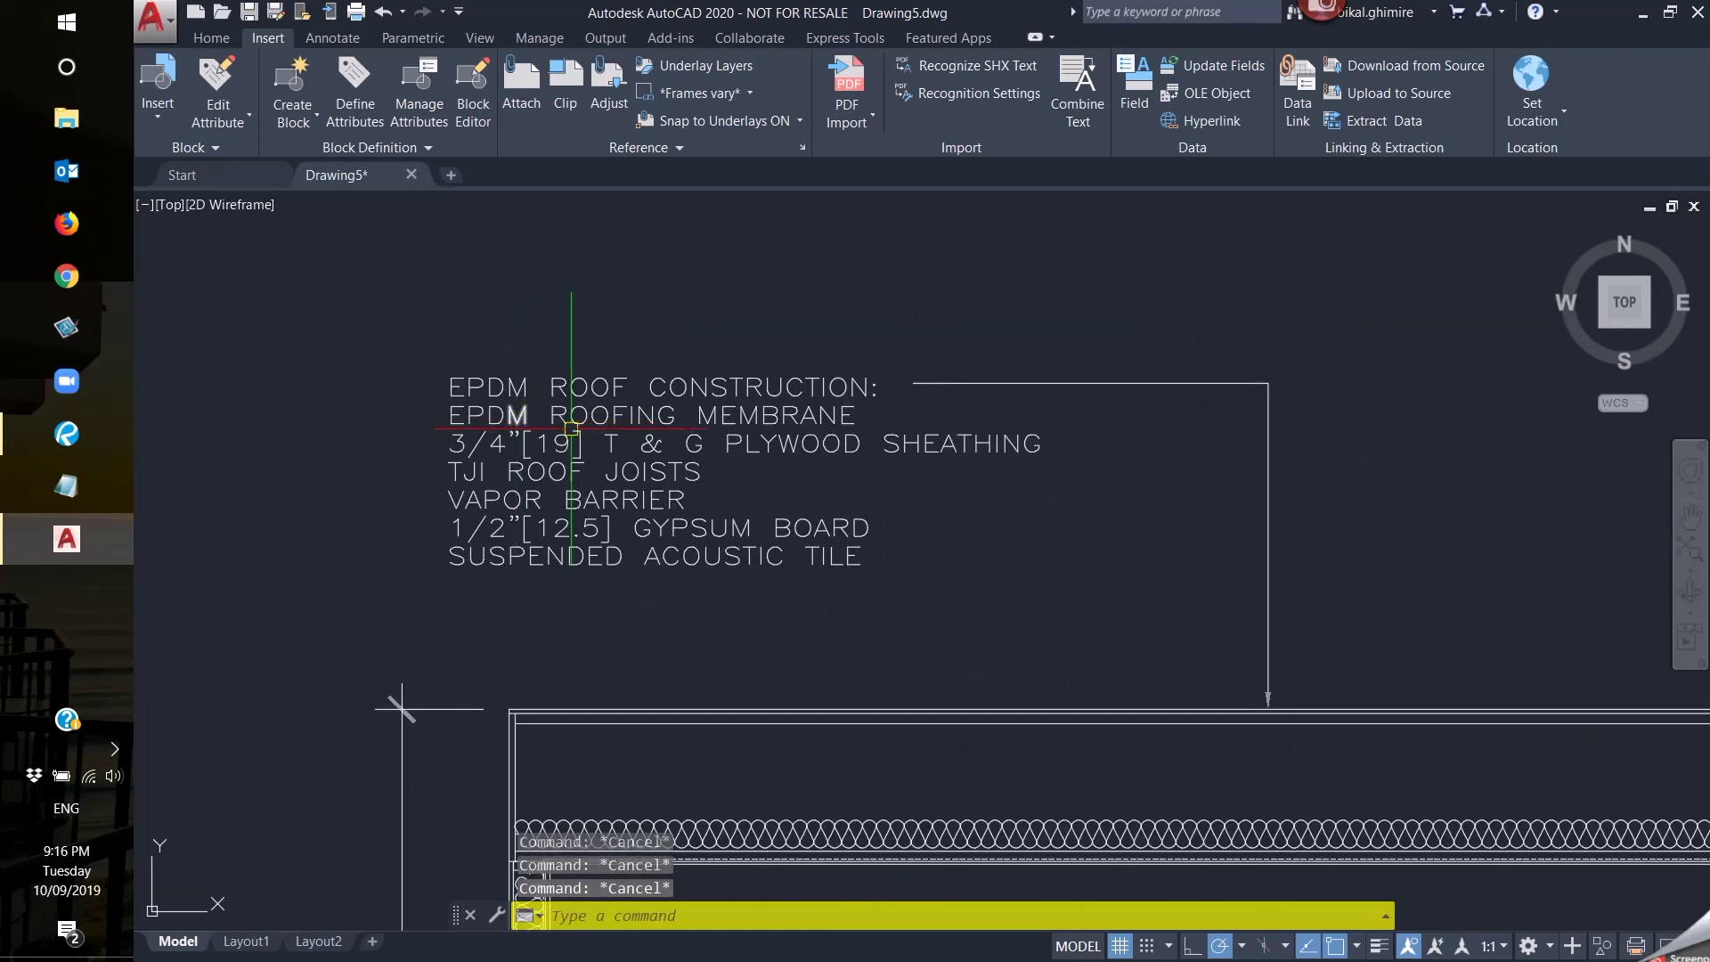
scroll(566, 329, "up", 3)
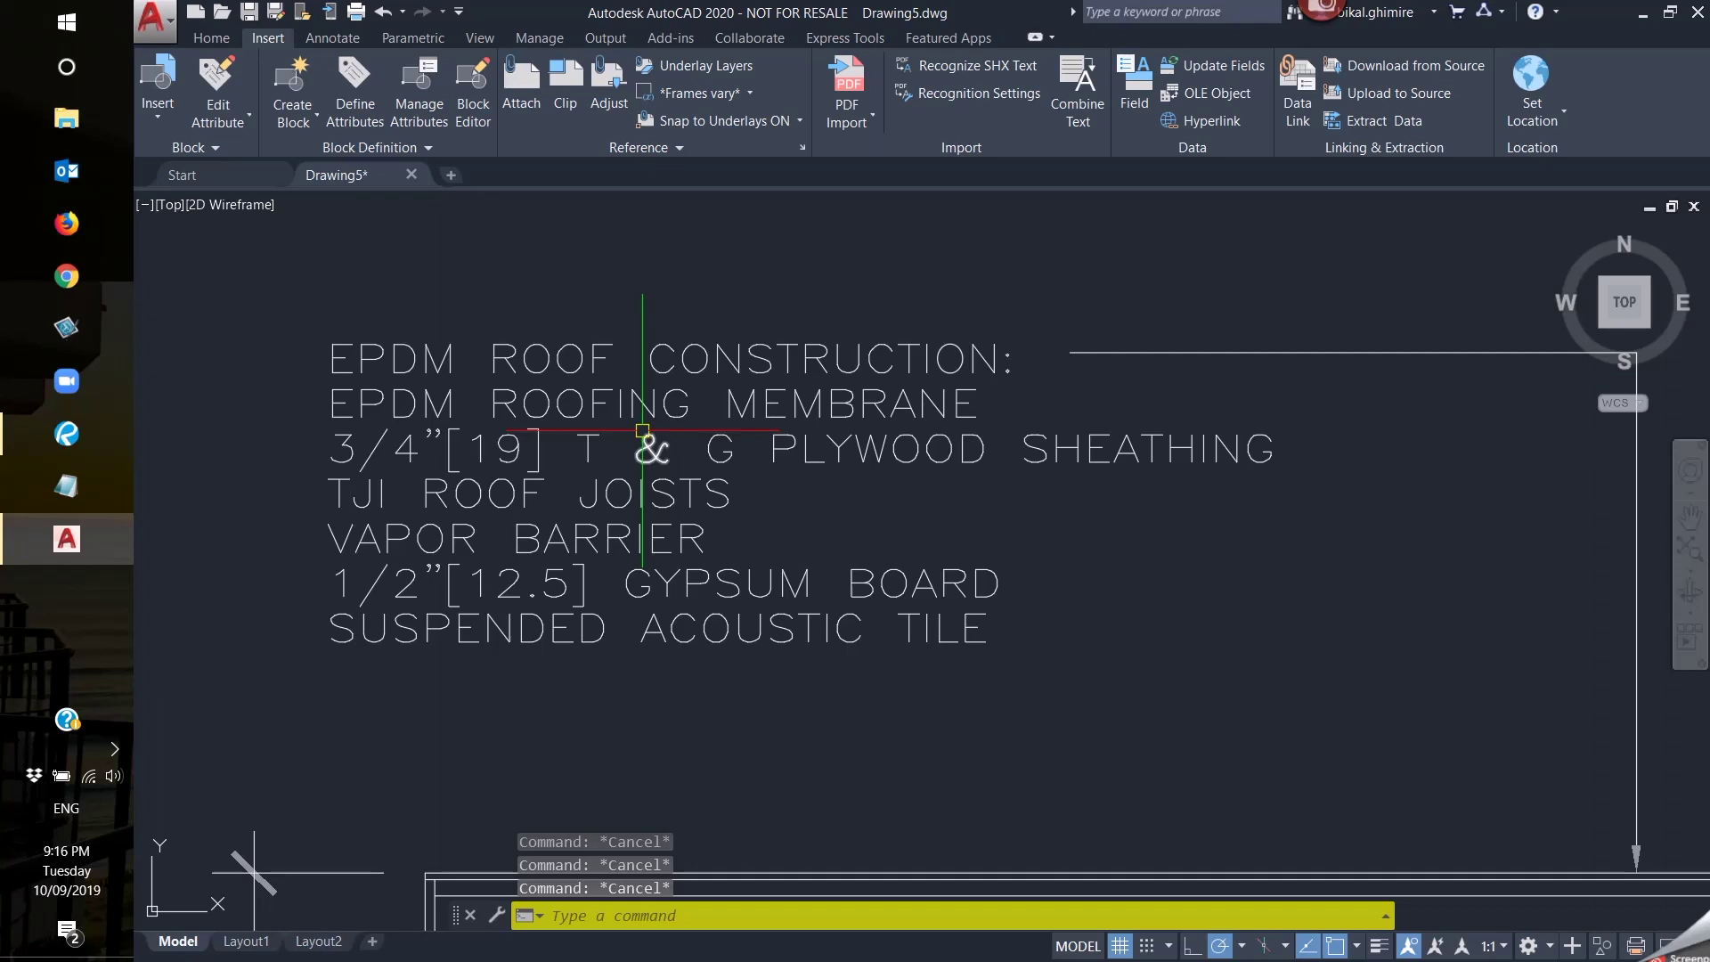
Run Recognize SHX Text on a window around the whole roof construction note.
left_click(991, 70)
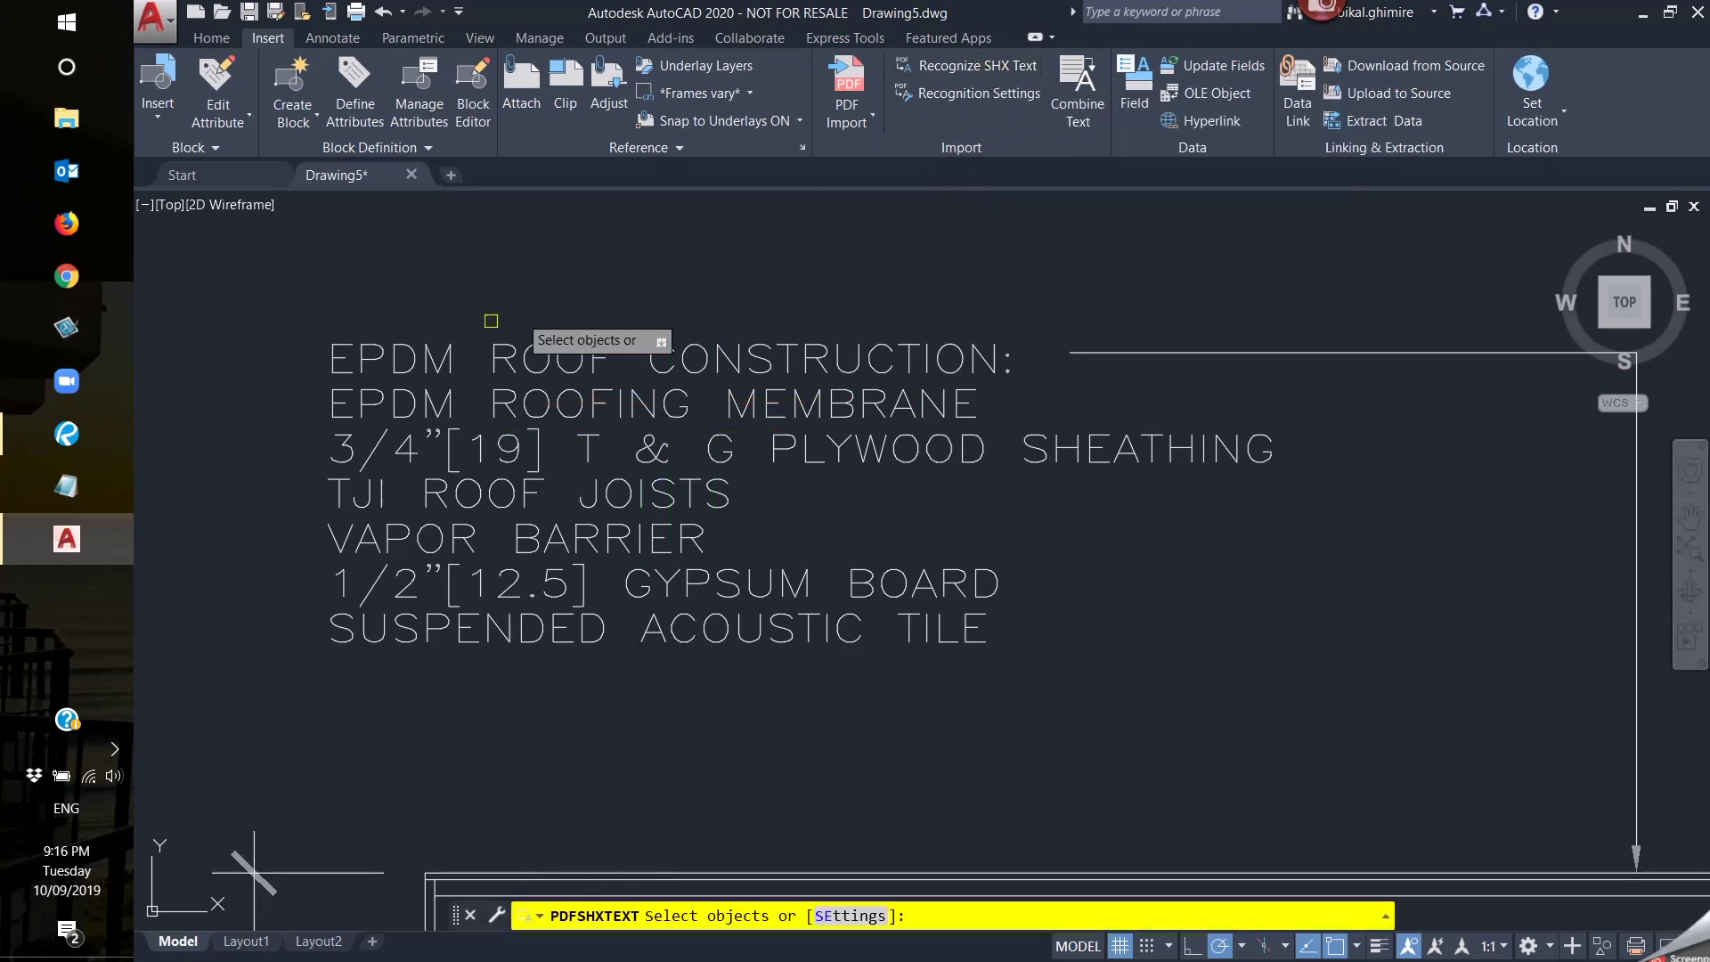
left_click(297, 313)
left_click(1346, 747)
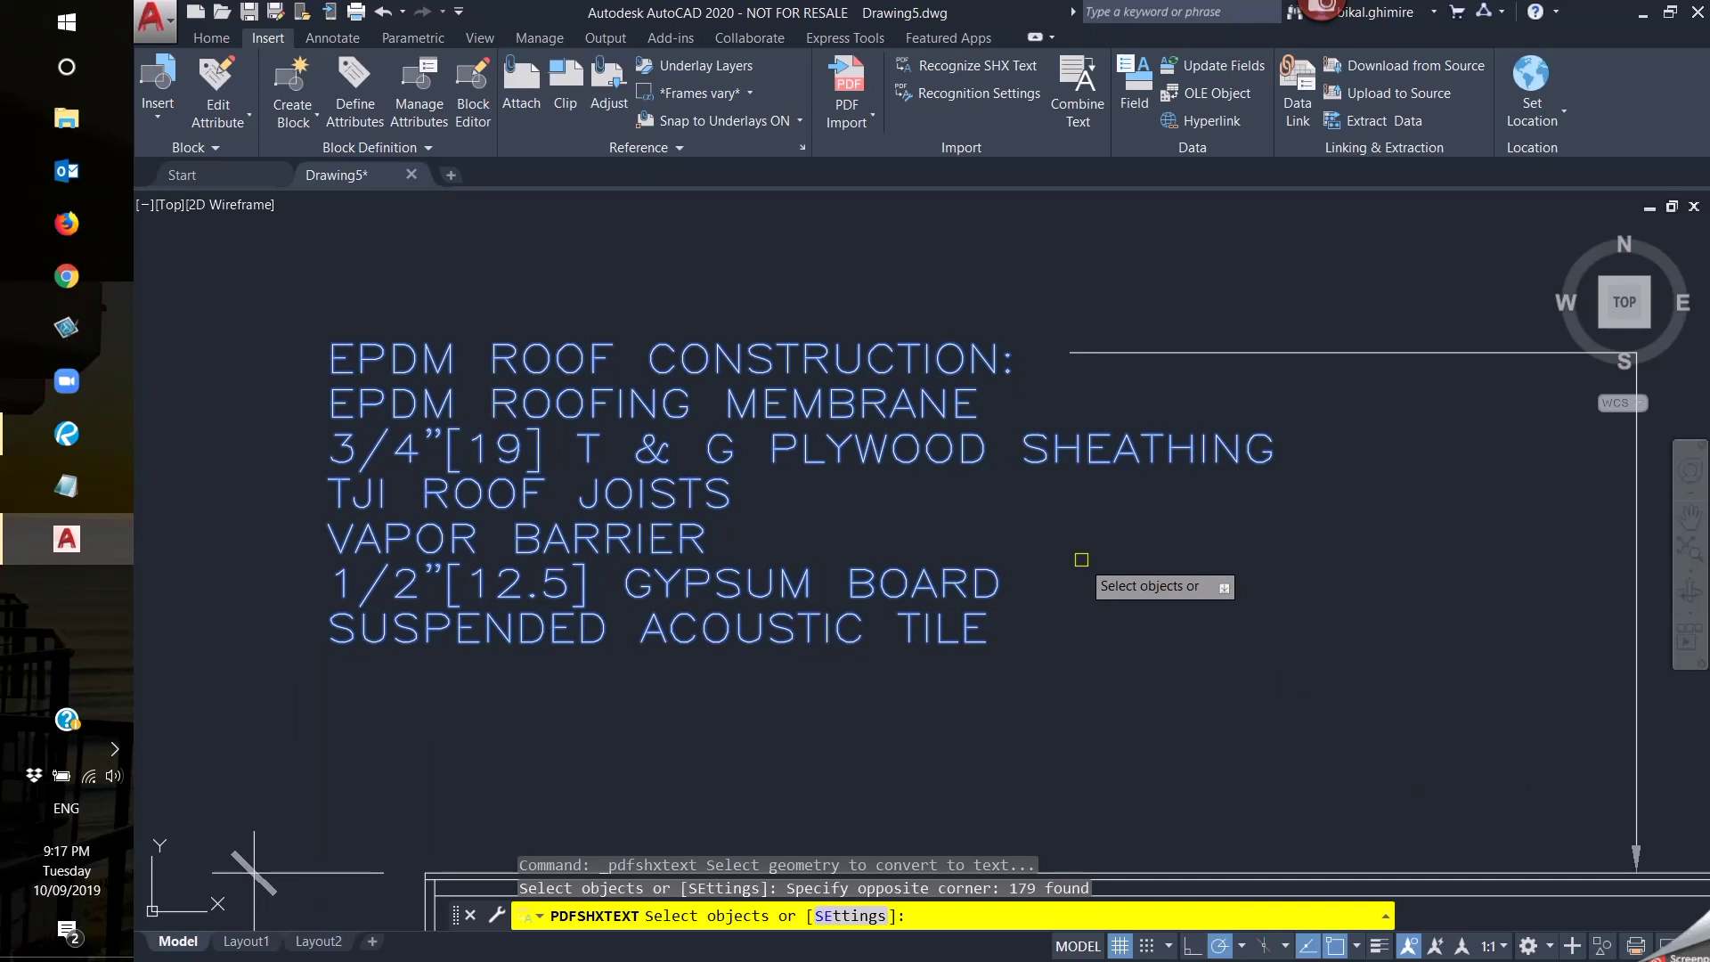
key("Return")
left_click(1105, 523)
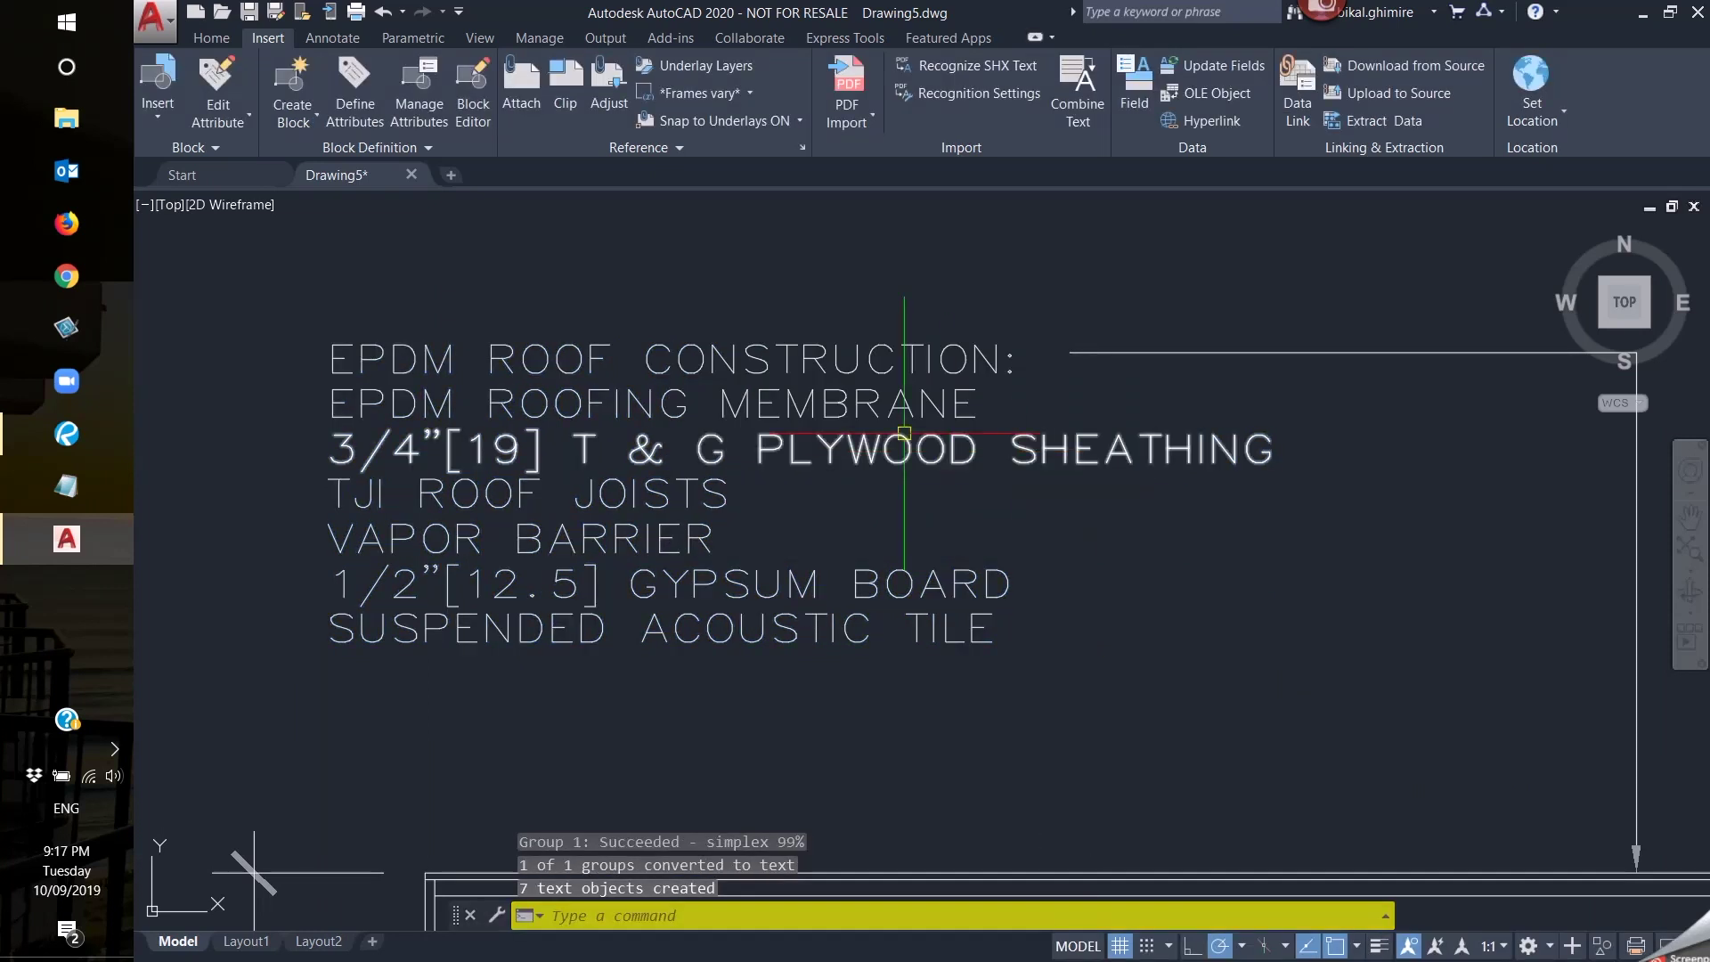
Check the converted EPDM ROOF CONSTRUCTION: line in the editor, leaving the text unchanged.
left_click(580, 370)
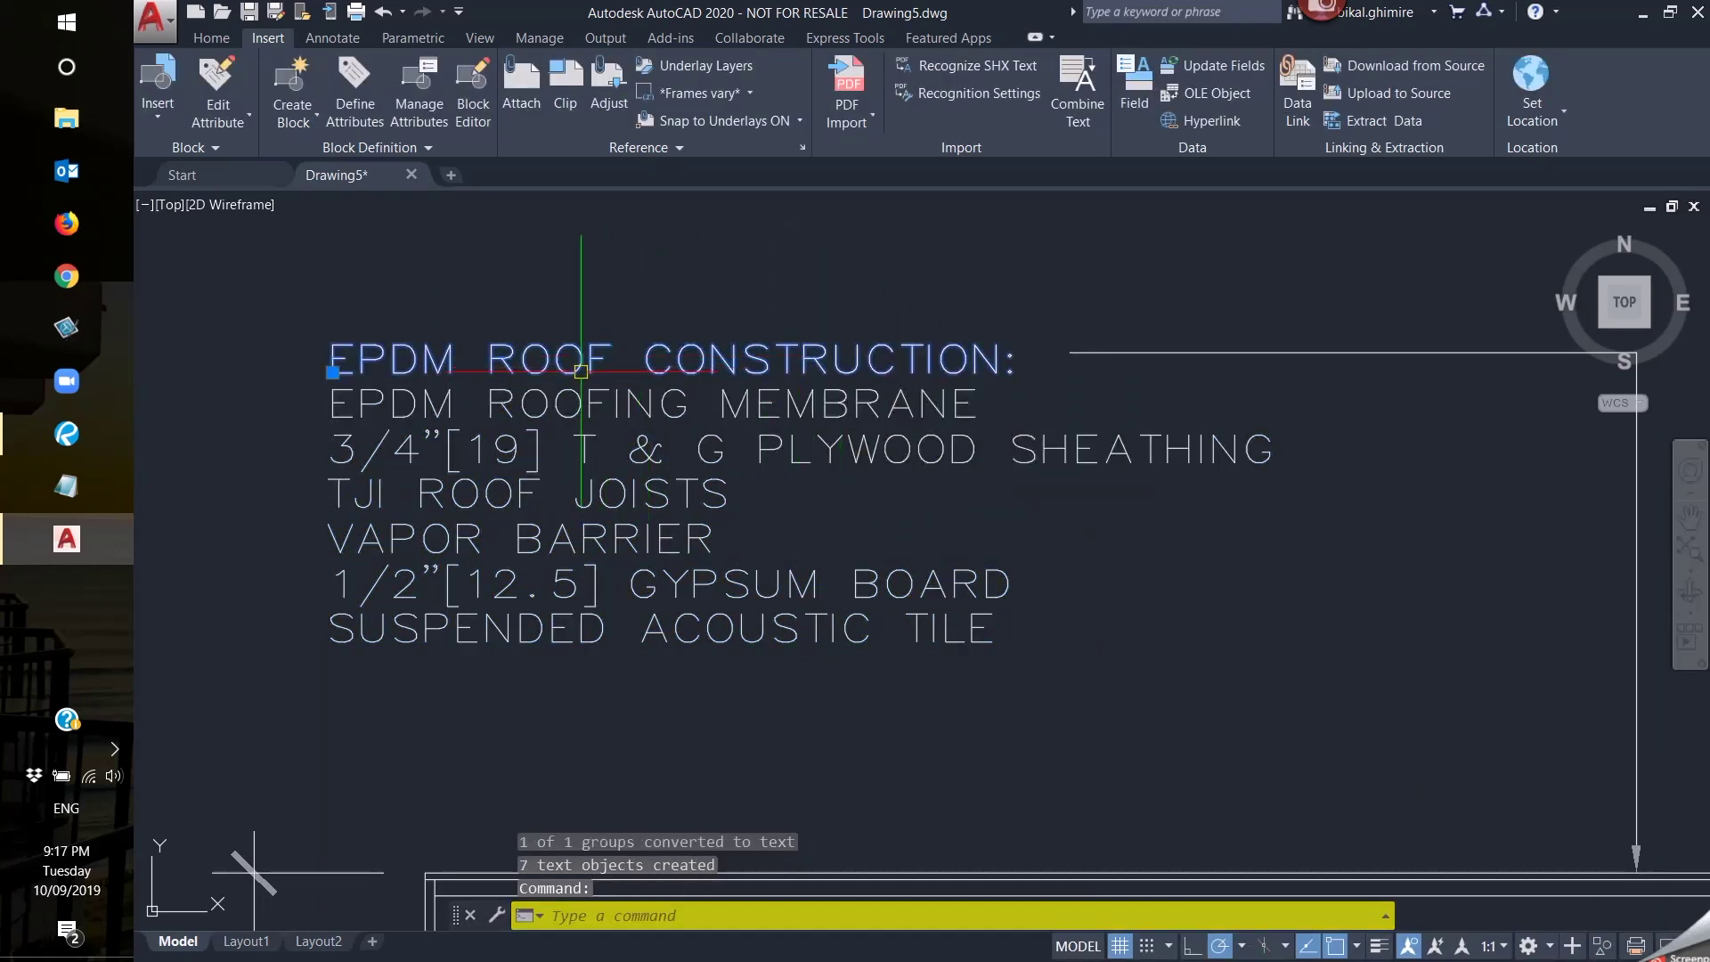
double_click(668, 363)
type("s")
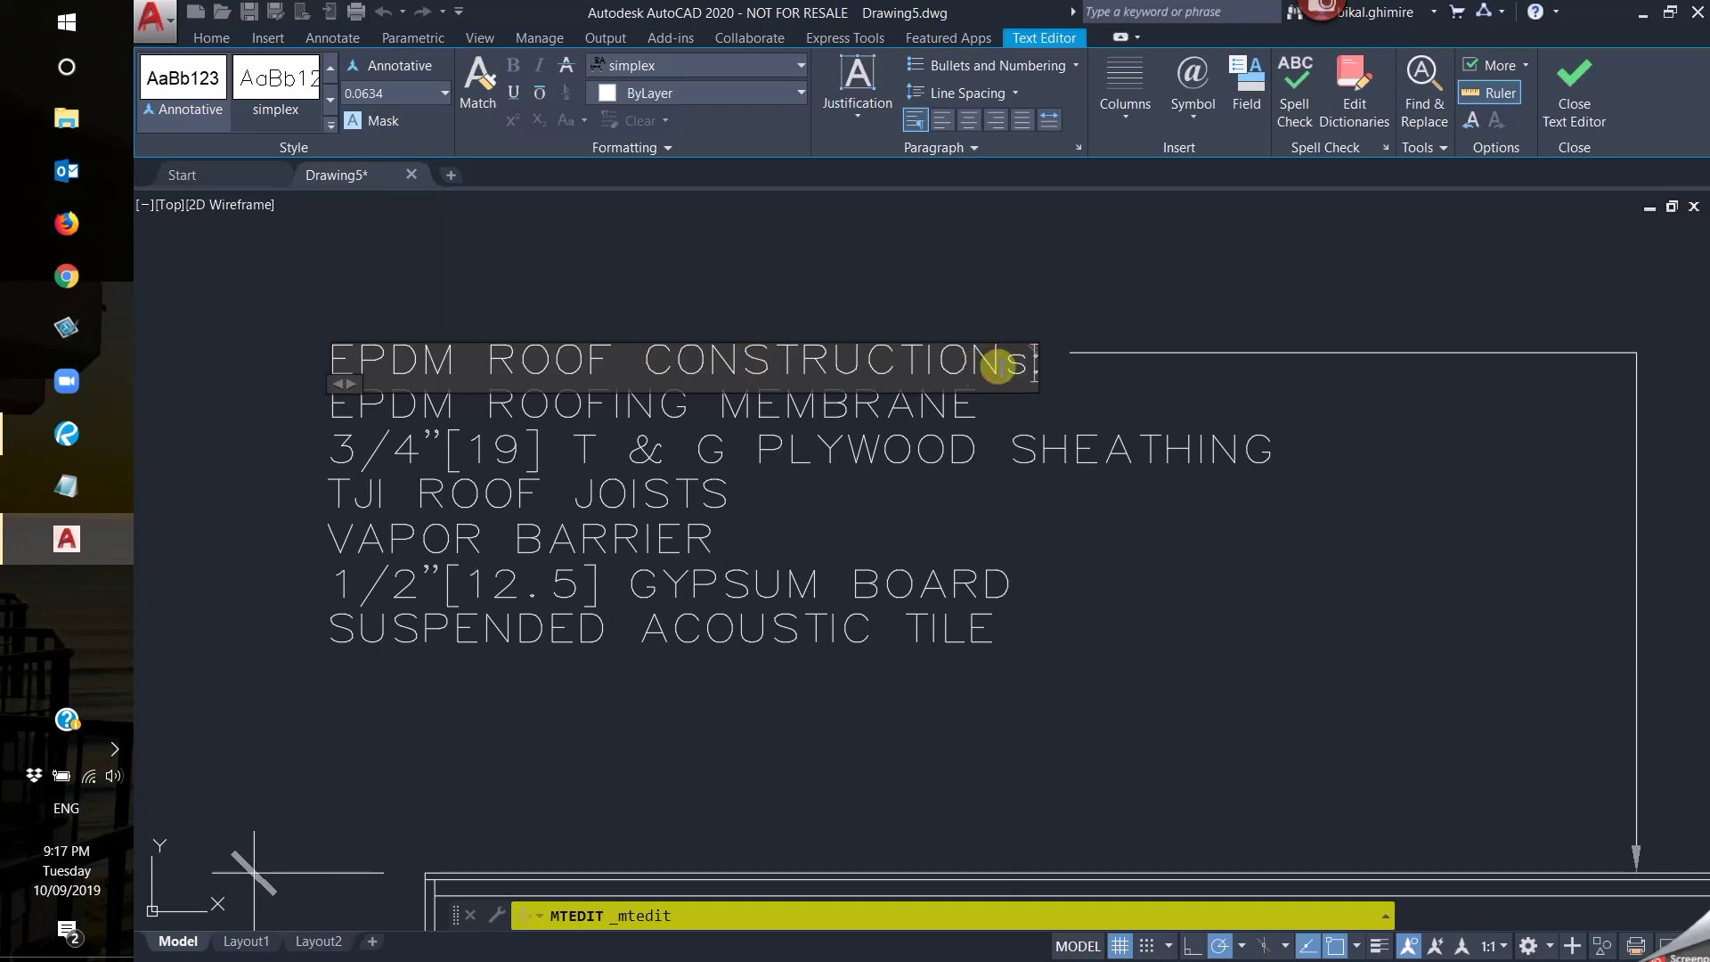
key("BackSpace")
left_click(1051, 308)
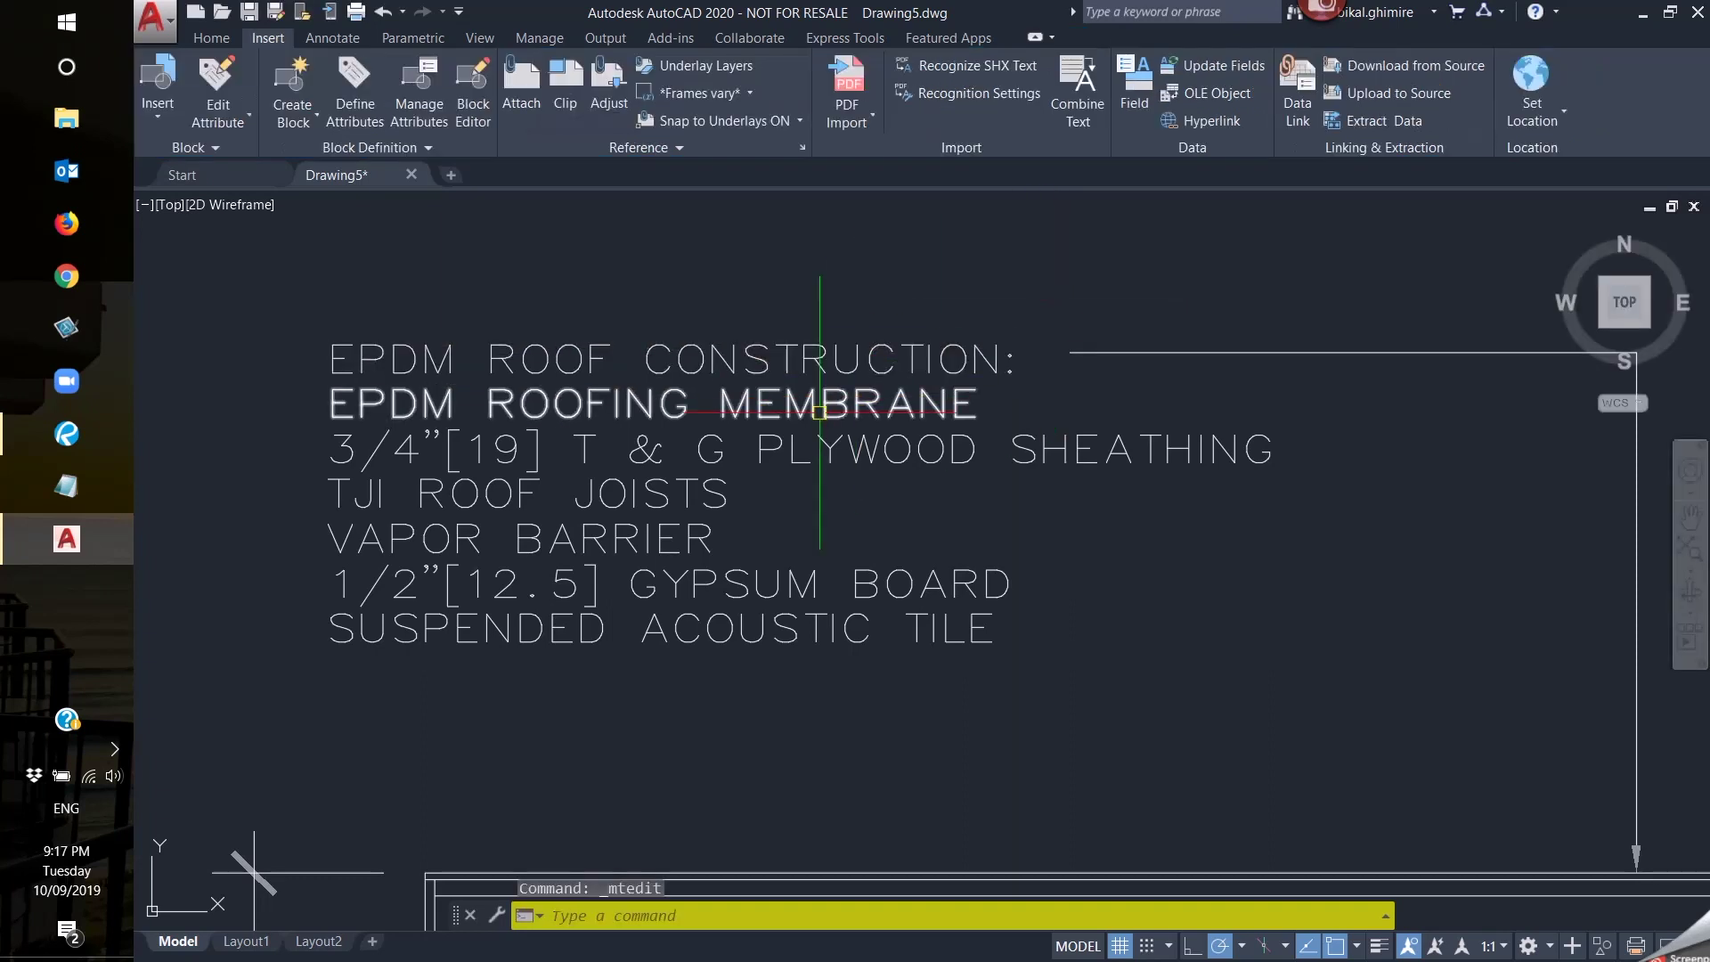
scroll(803, 392, "down", 2)
scroll(803, 392, "up", 2)
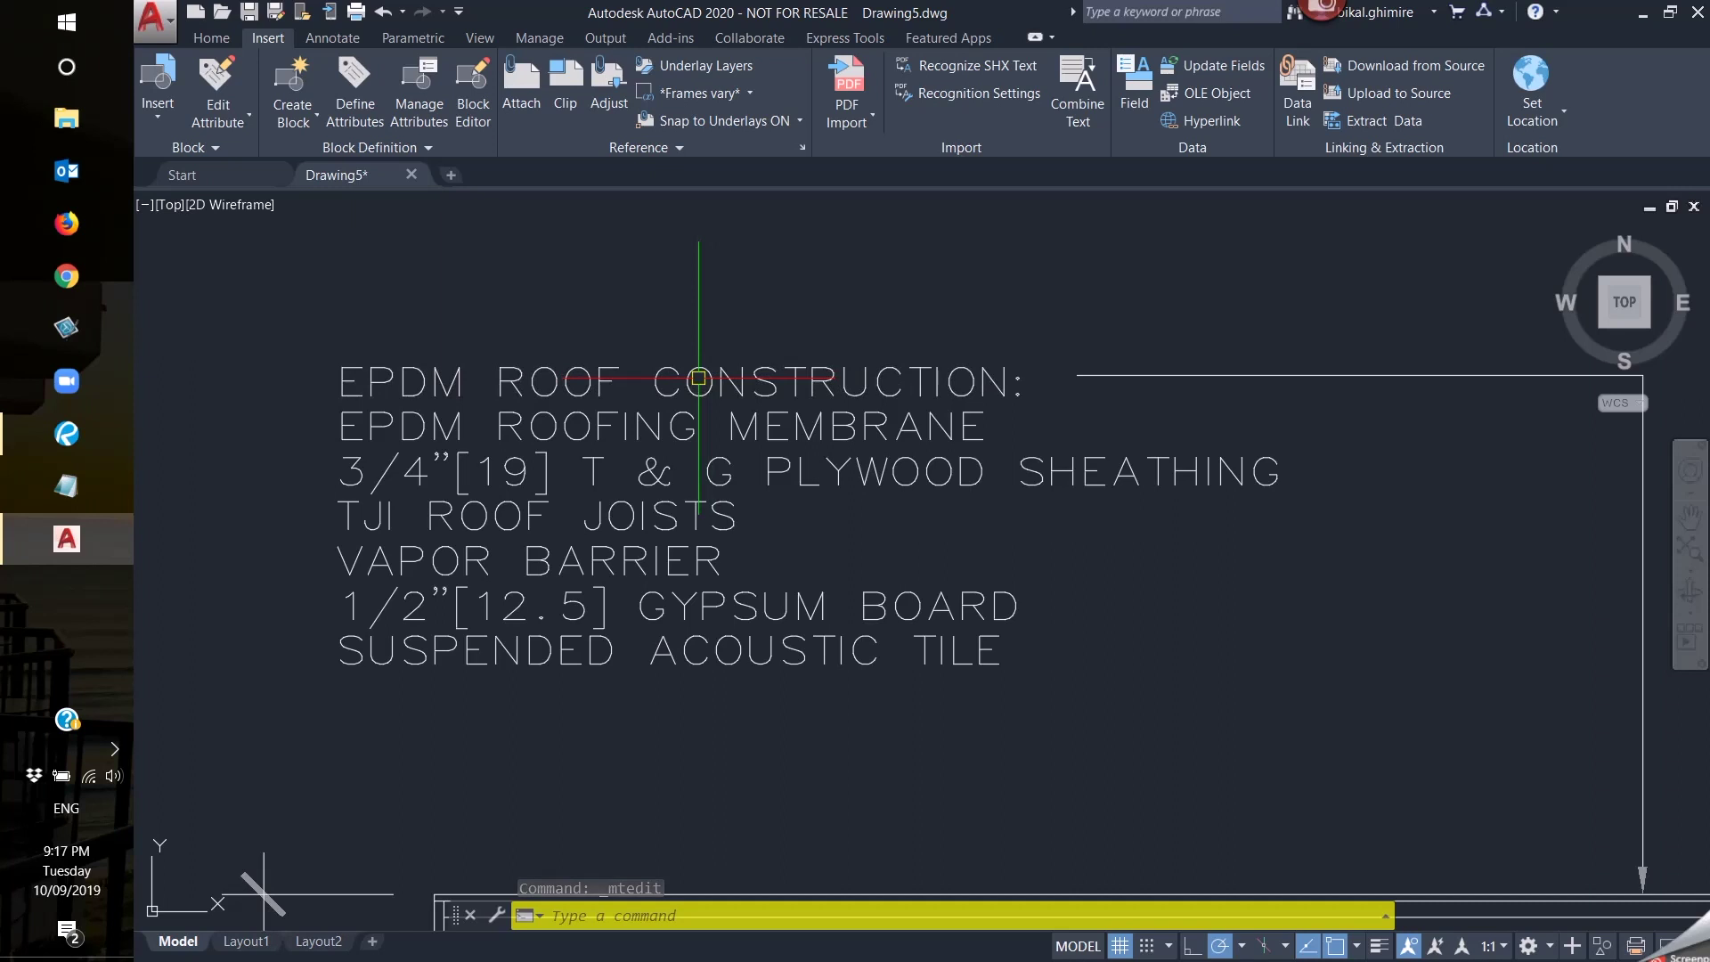
left_click(588, 260)
left_click(372, 669)
key("Escape")
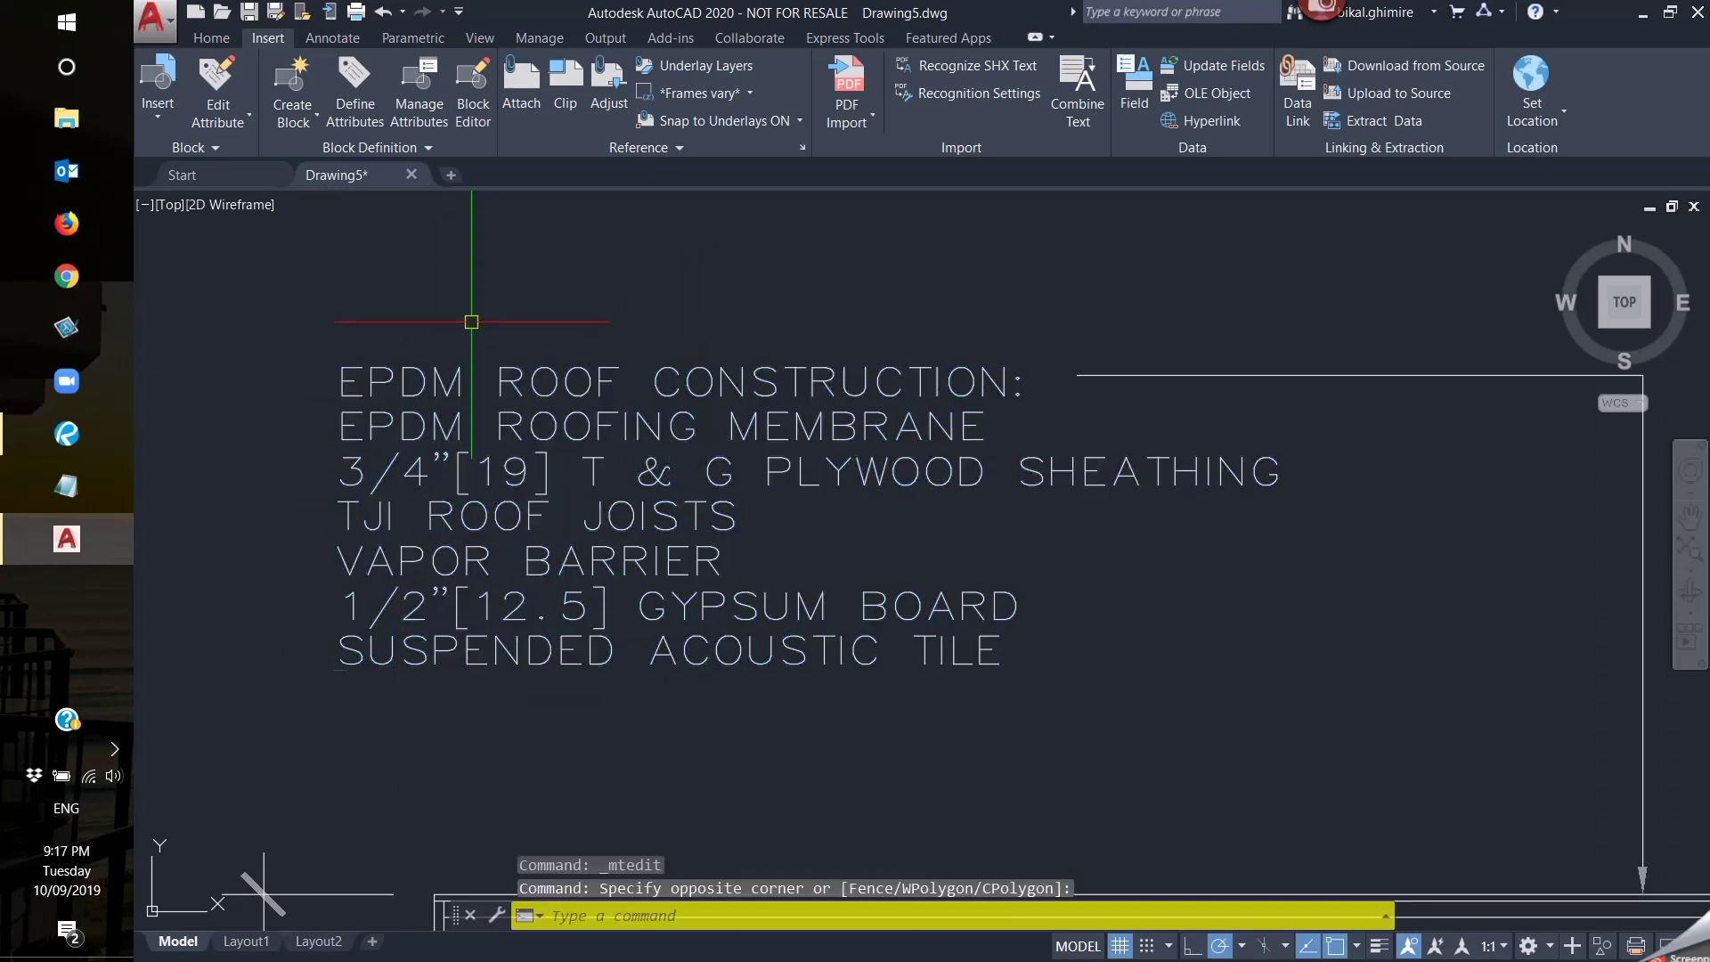
Combine the seven selected roof-note lines into one mtext with Express Tools Convert to Mtext.
left_click(474, 323)
left_click(318, 651)
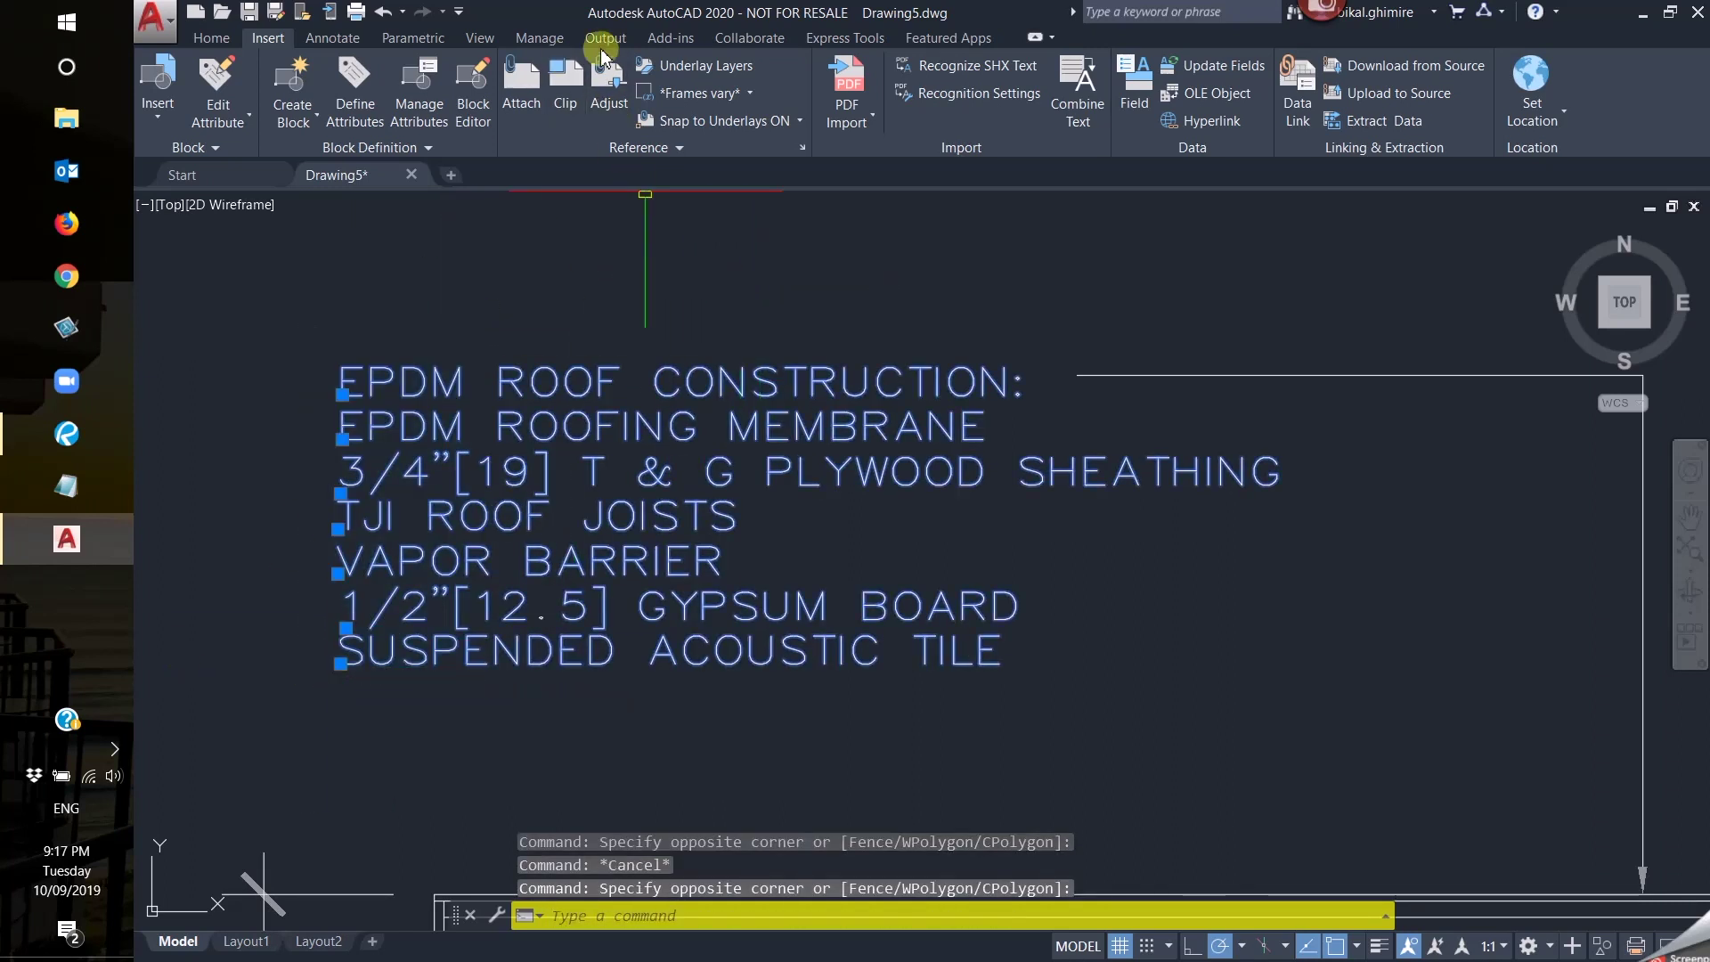
left_click(872, 46)
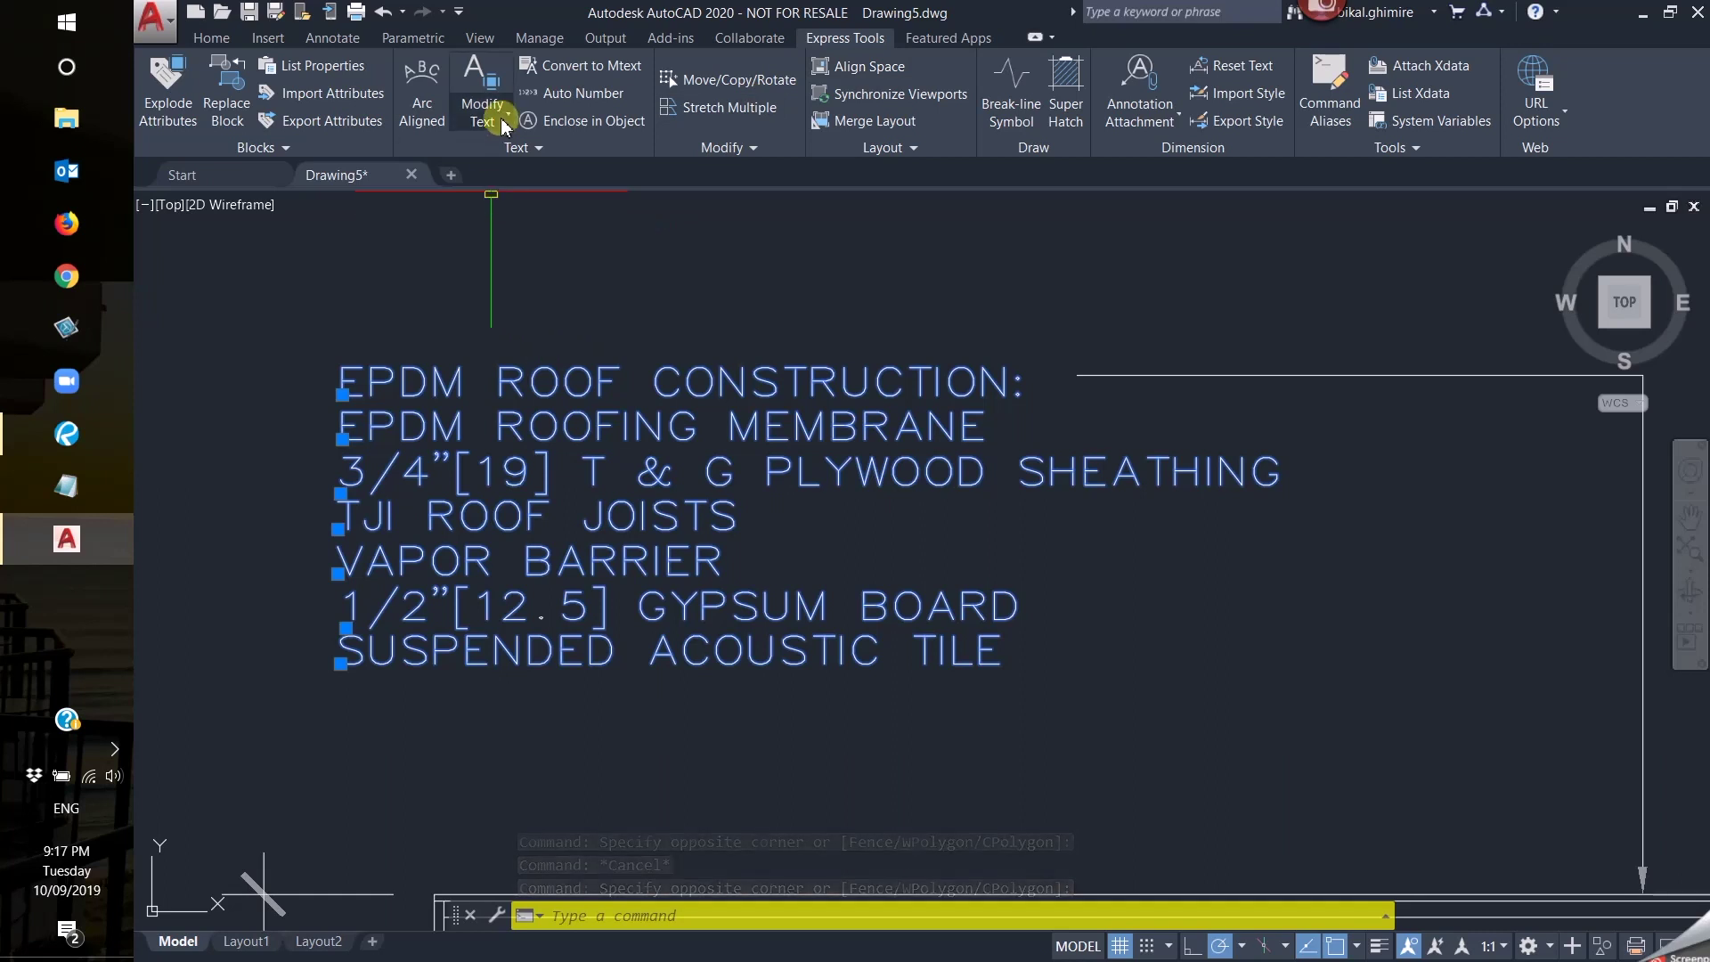
left_click(577, 68)
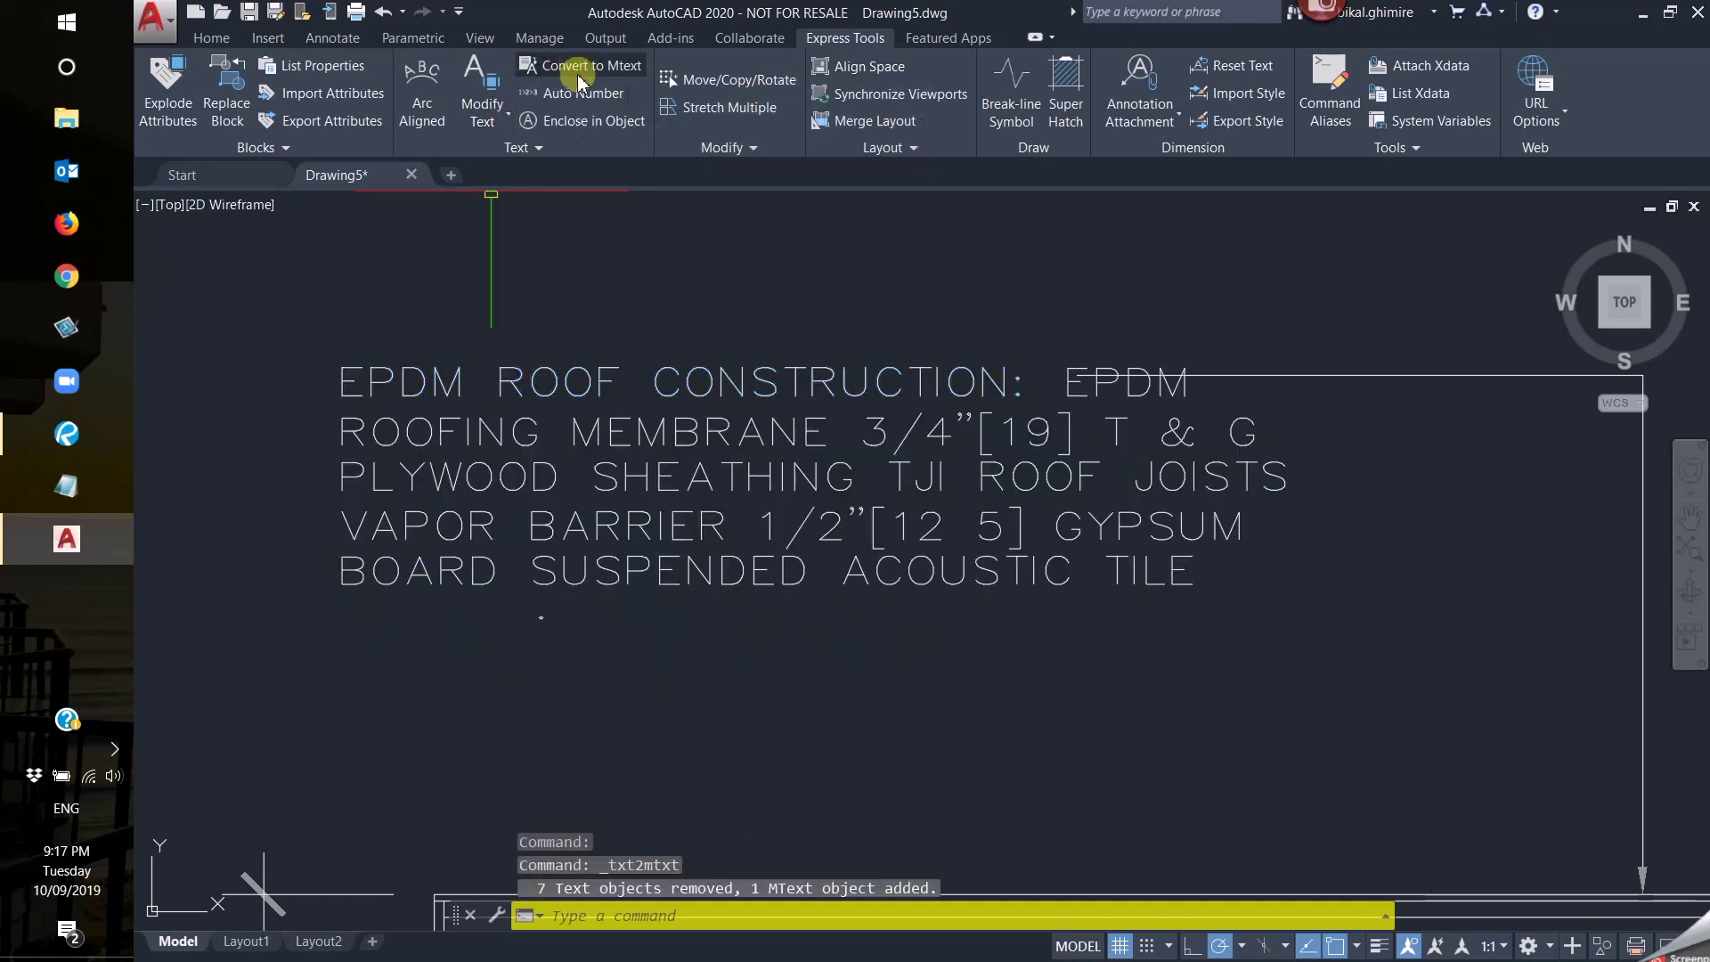
Insert a line break after EPDM ROOF CONSTRUCTION: in the combined paragraph.
double_click(935, 374)
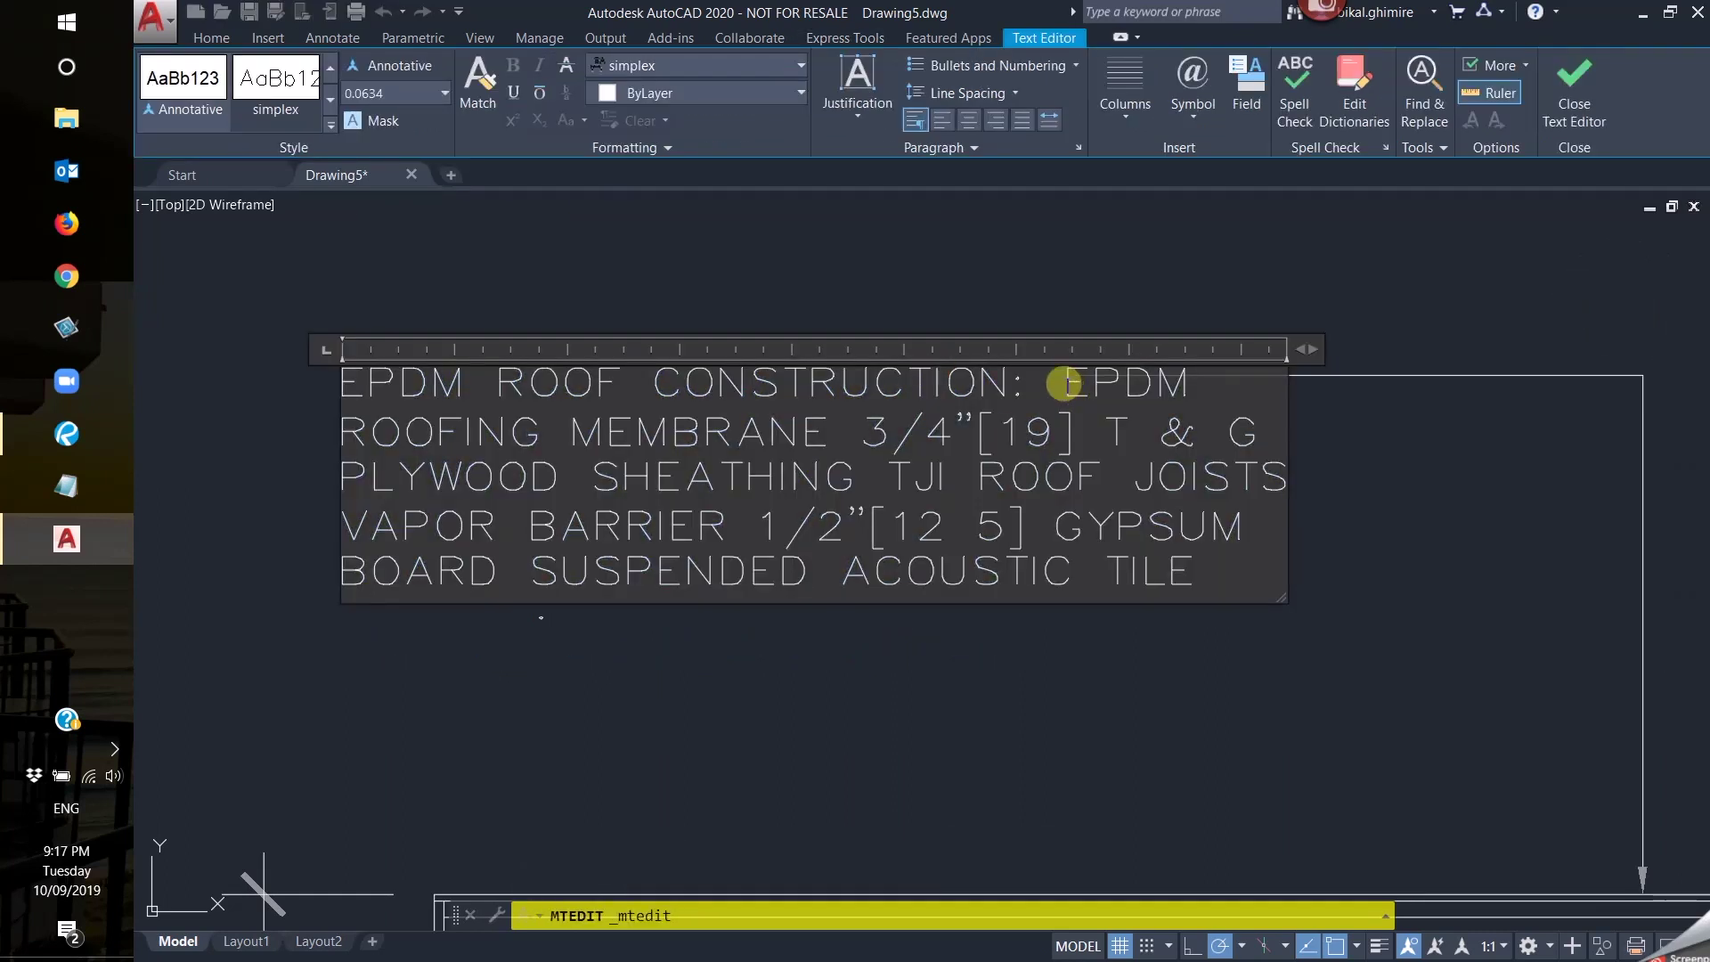
left_click(1064, 383)
key("Return")
left_click(1387, 681)
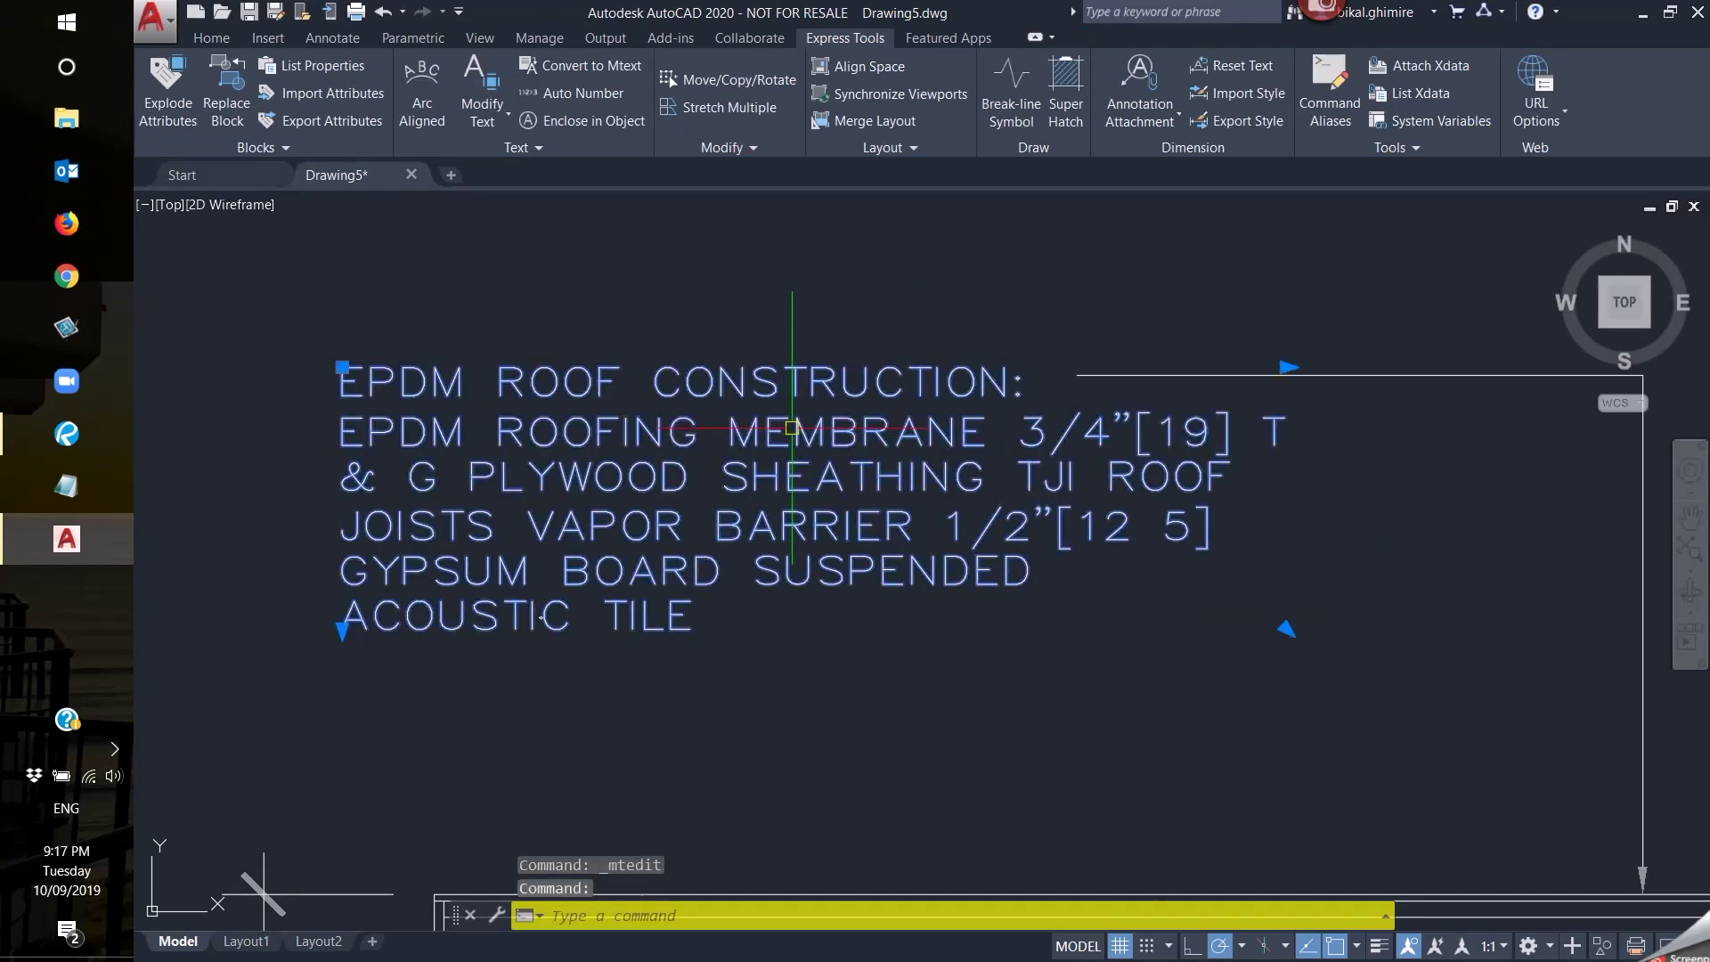
double_click(791, 427)
key("Escape")
key("Escape")
Zoom to the revisions table and convert both revision rows and their dates to text.
scroll(1198, 608, "down", 10)
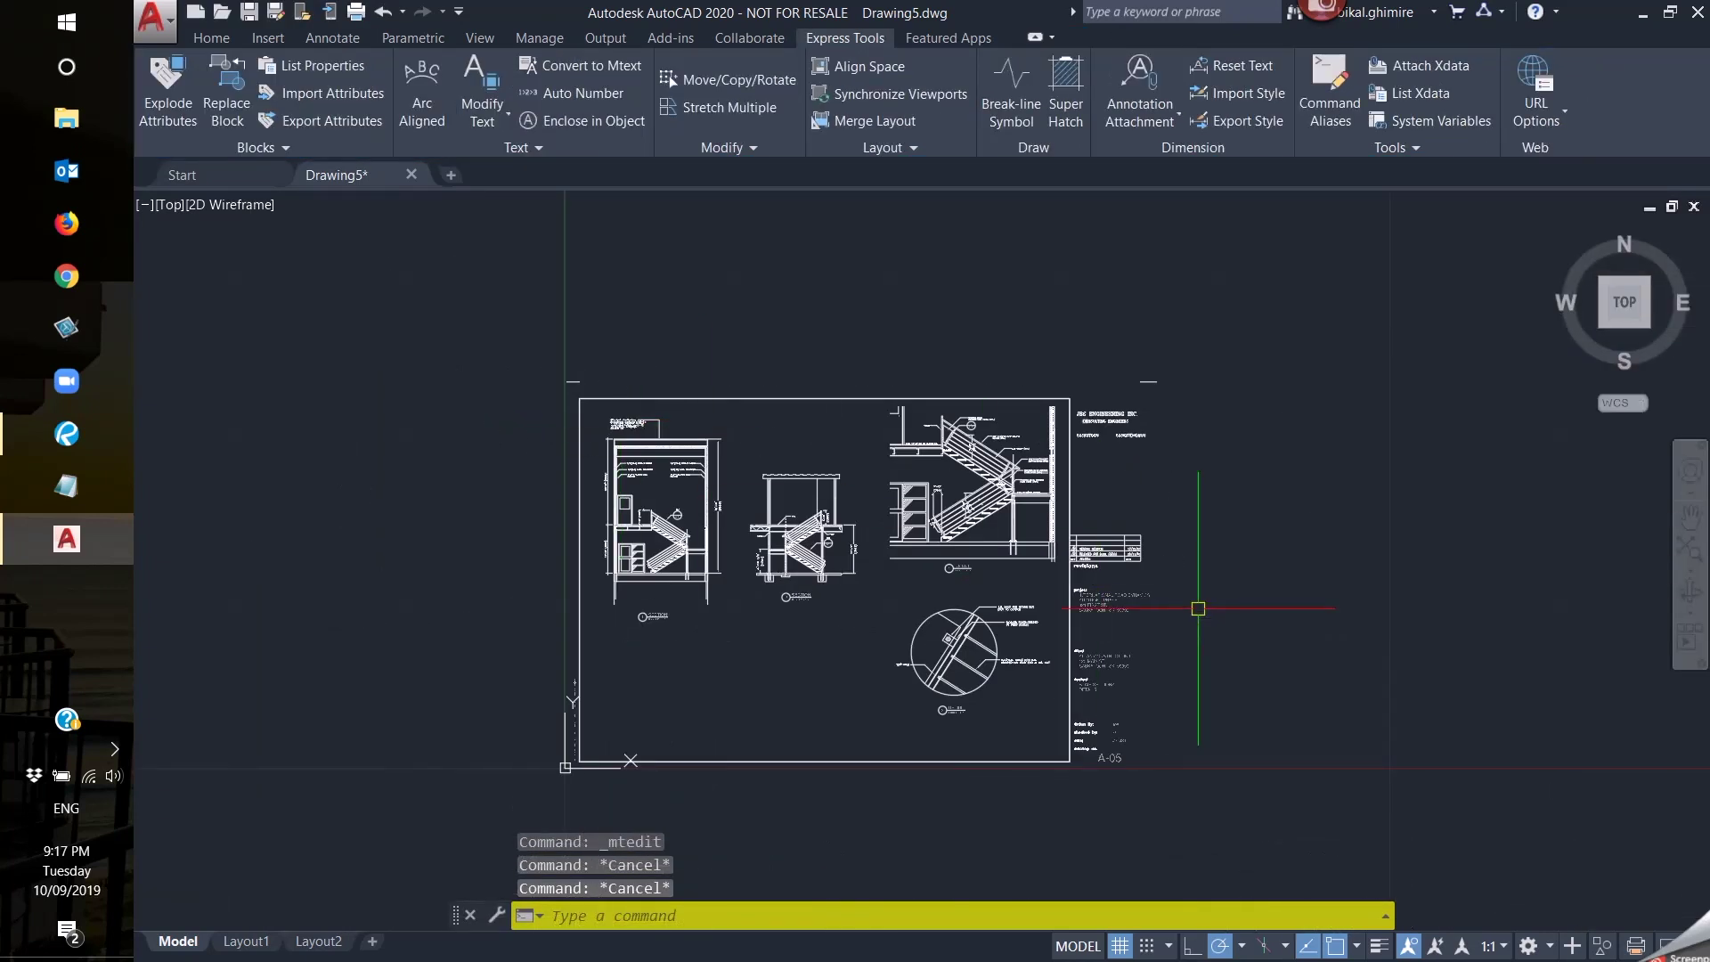
scroll(1198, 608, "up", 12)
middle_click_drag(426, 429, 661, 487)
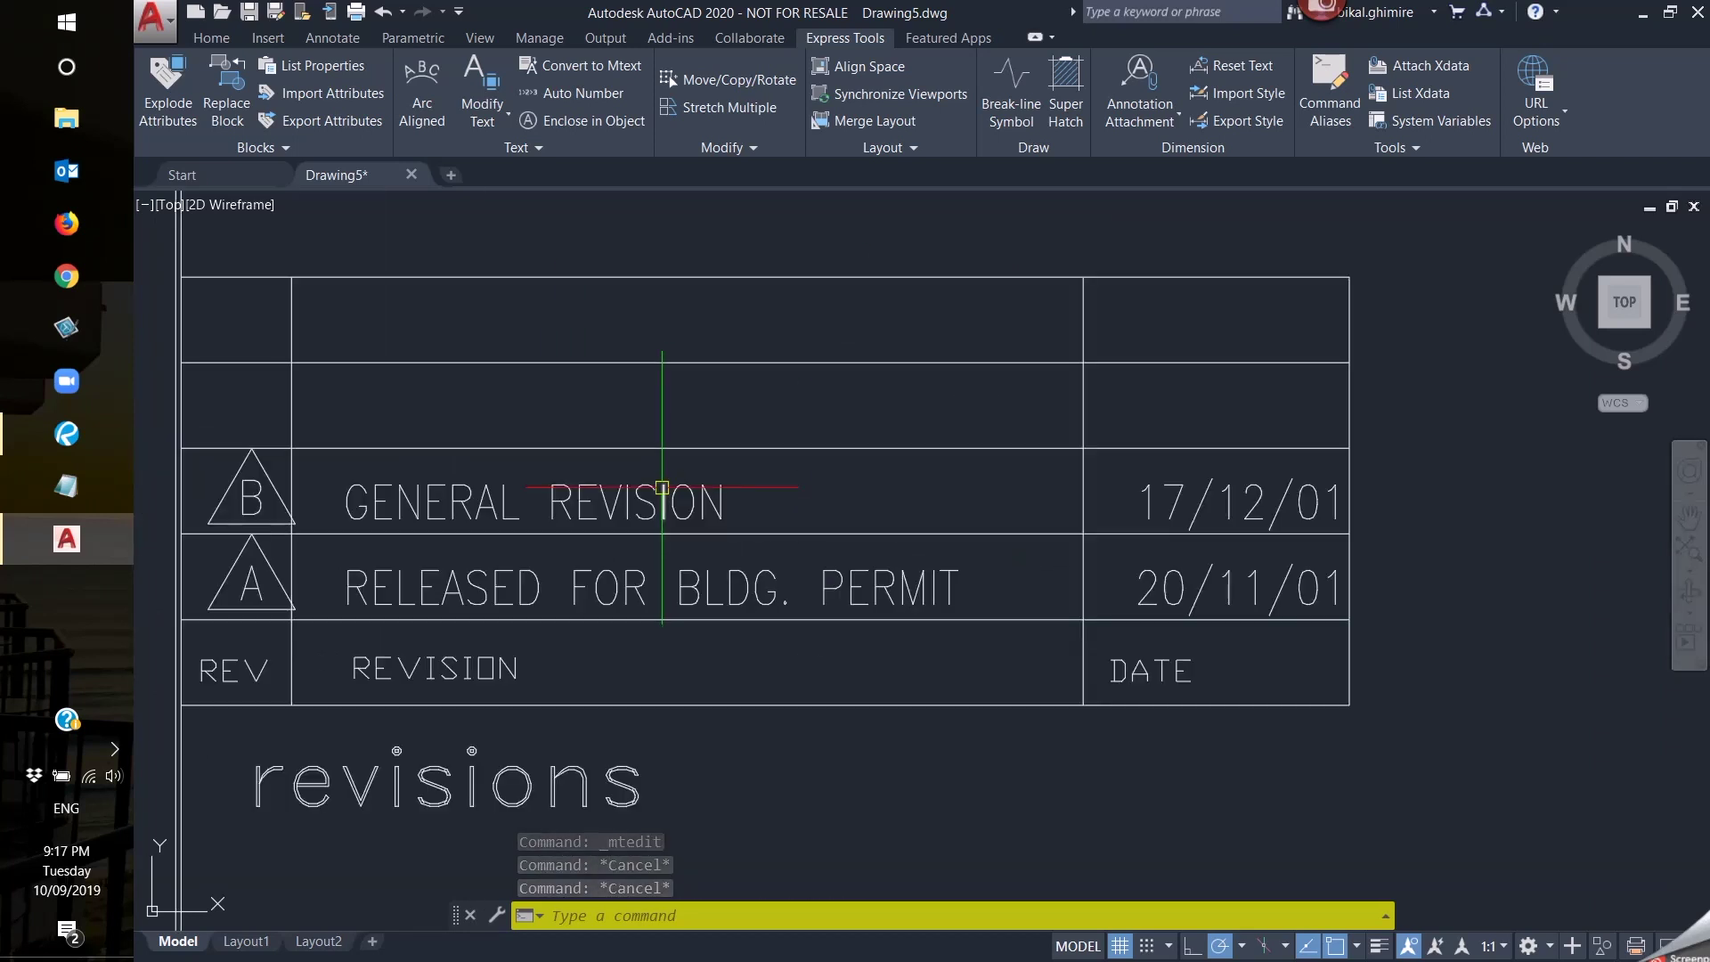
key("Escape")
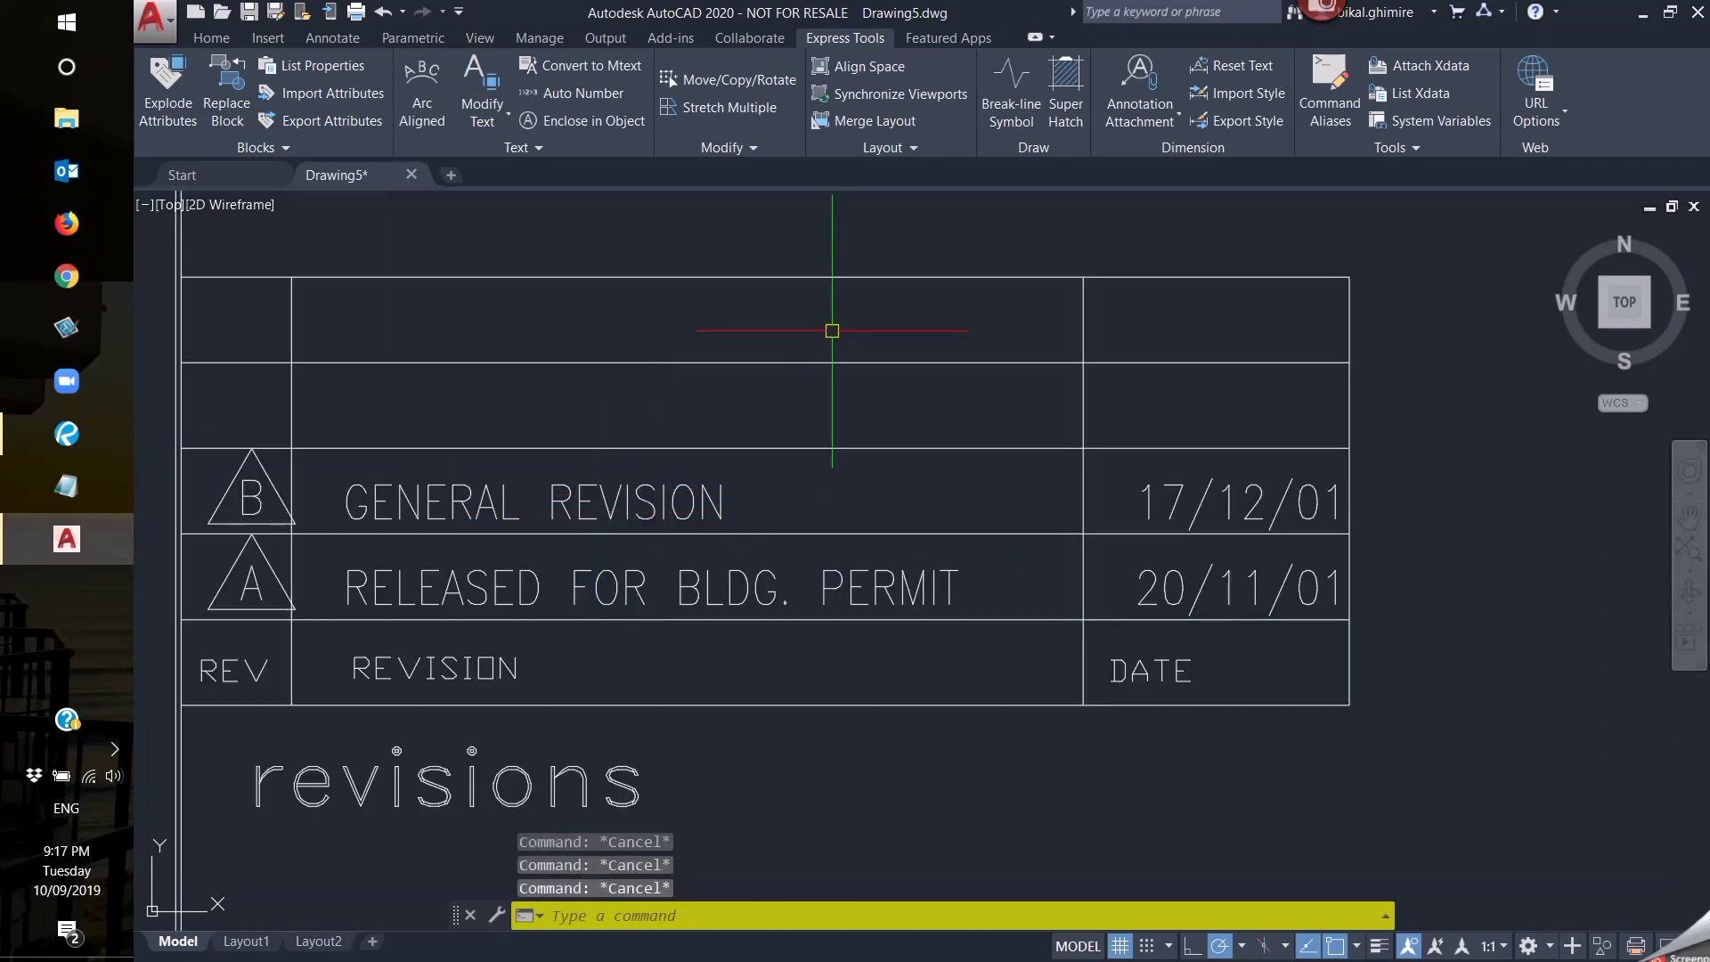
left_click(267, 37)
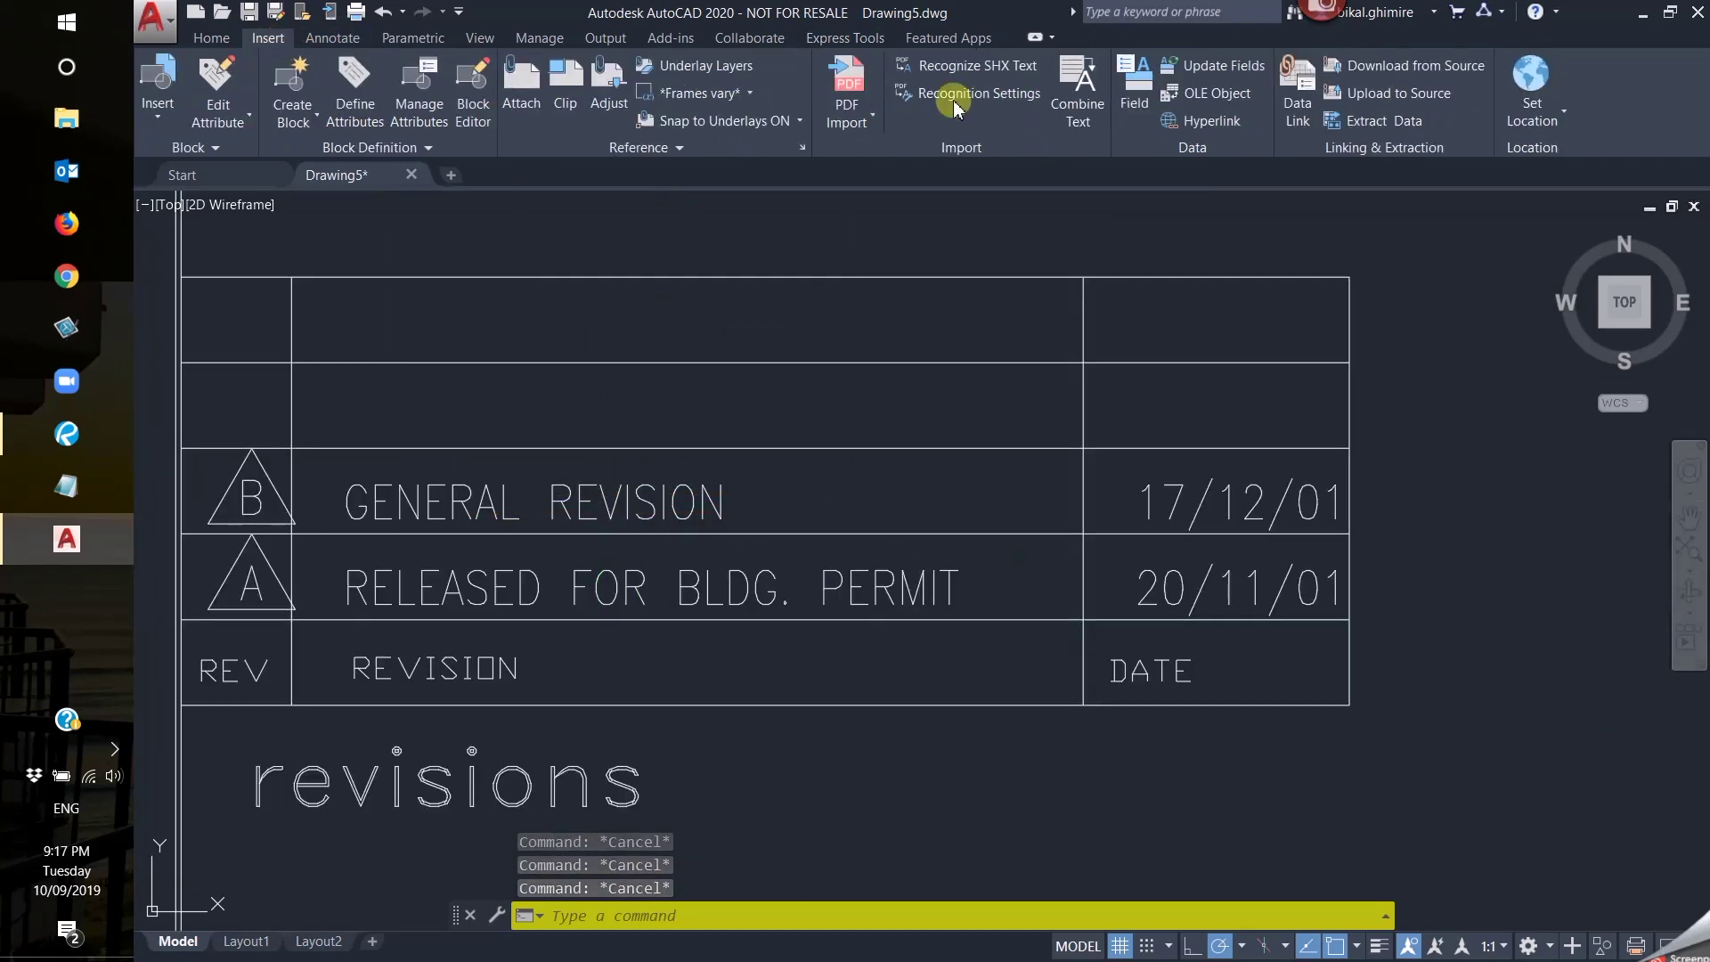
left_click(953, 96)
left_click(329, 472)
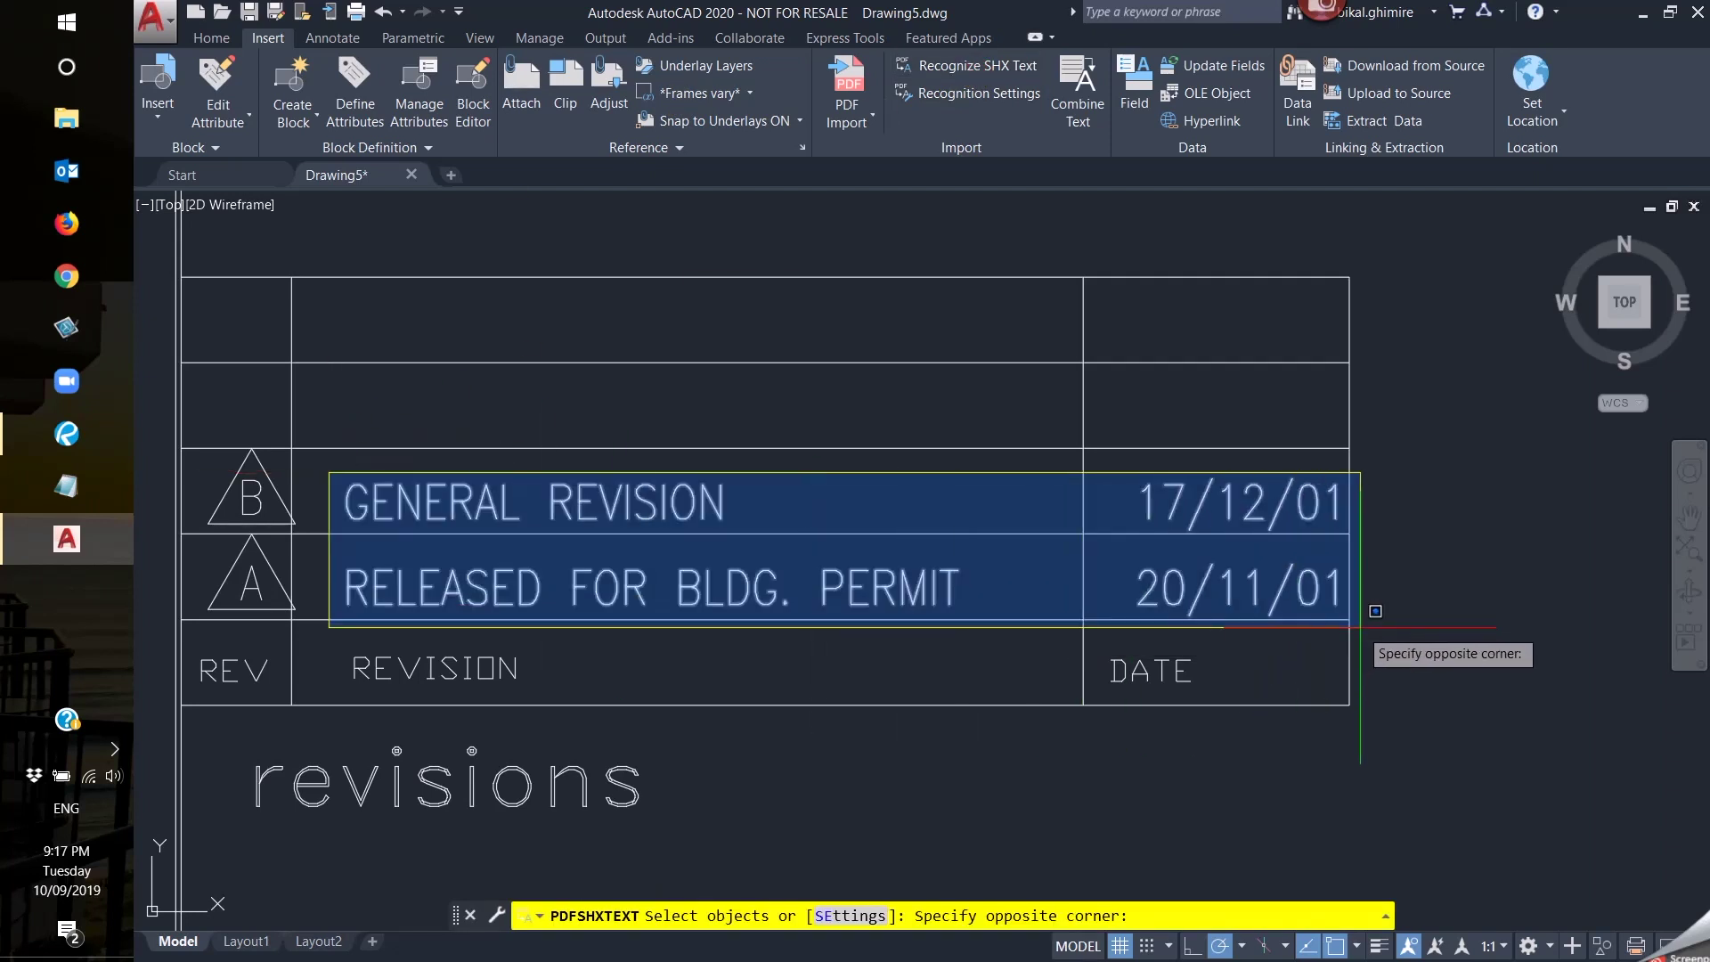
left_click(1375, 611)
key("Return")
left_click(1122, 524)
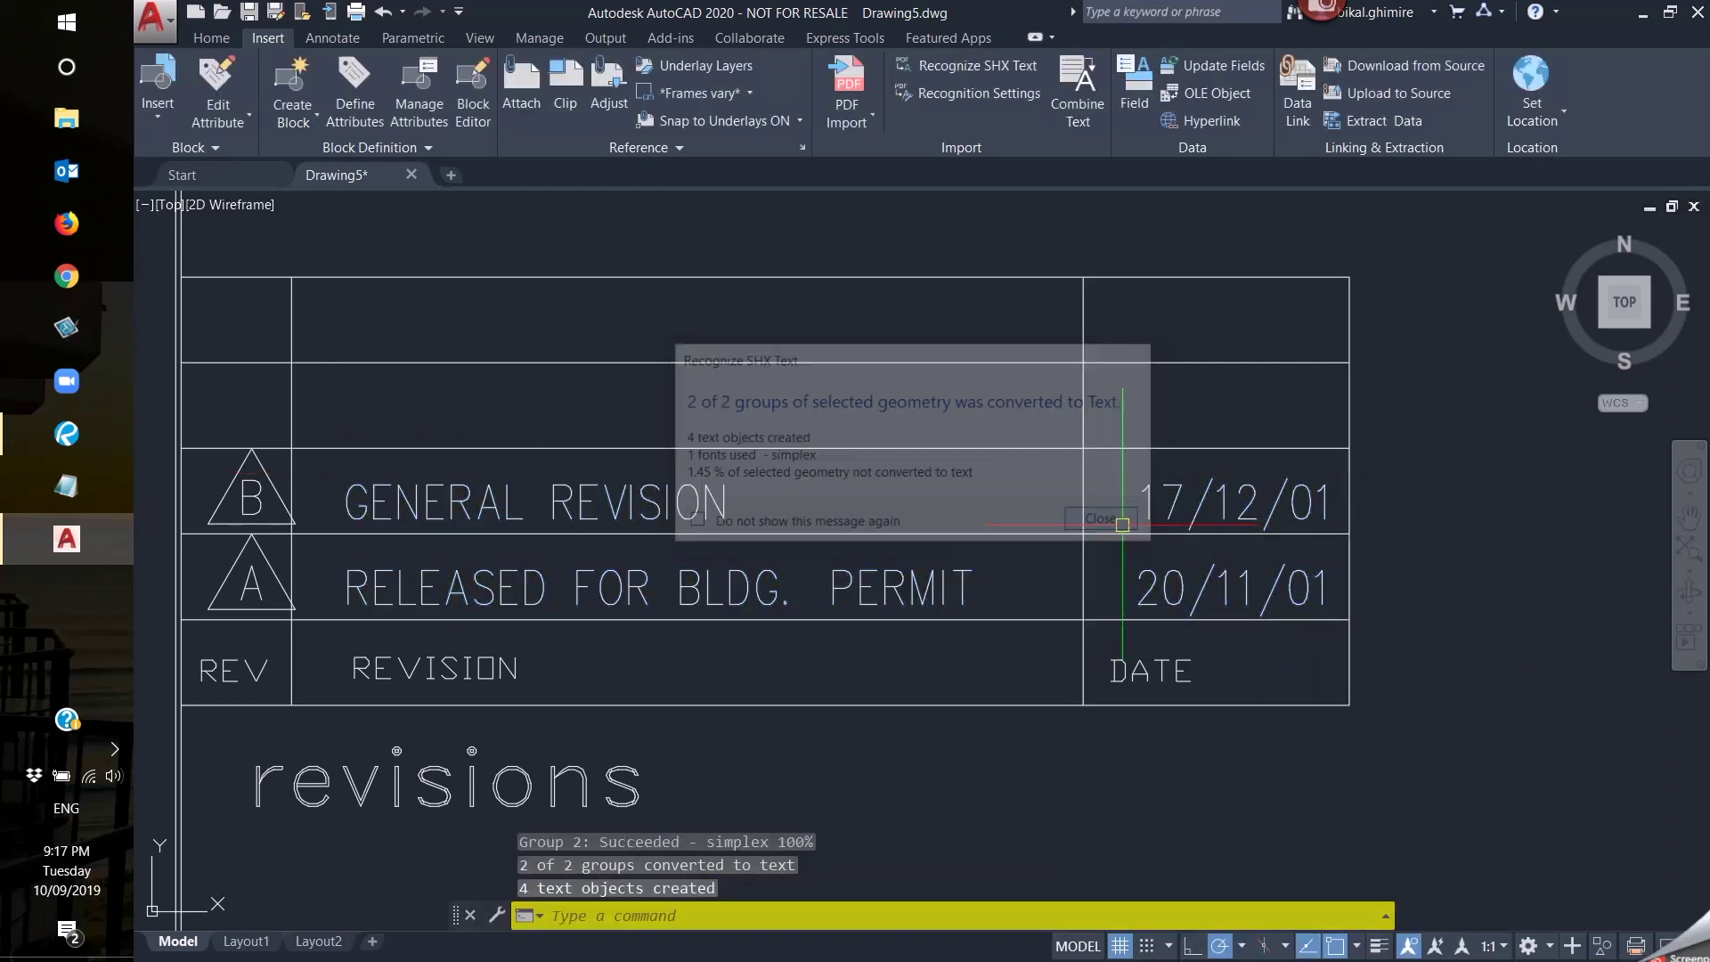
Convert the REVISION and DATE headings to text and open RELEASED FOR BLDG. PERMIT to check it.
left_click(962, 67)
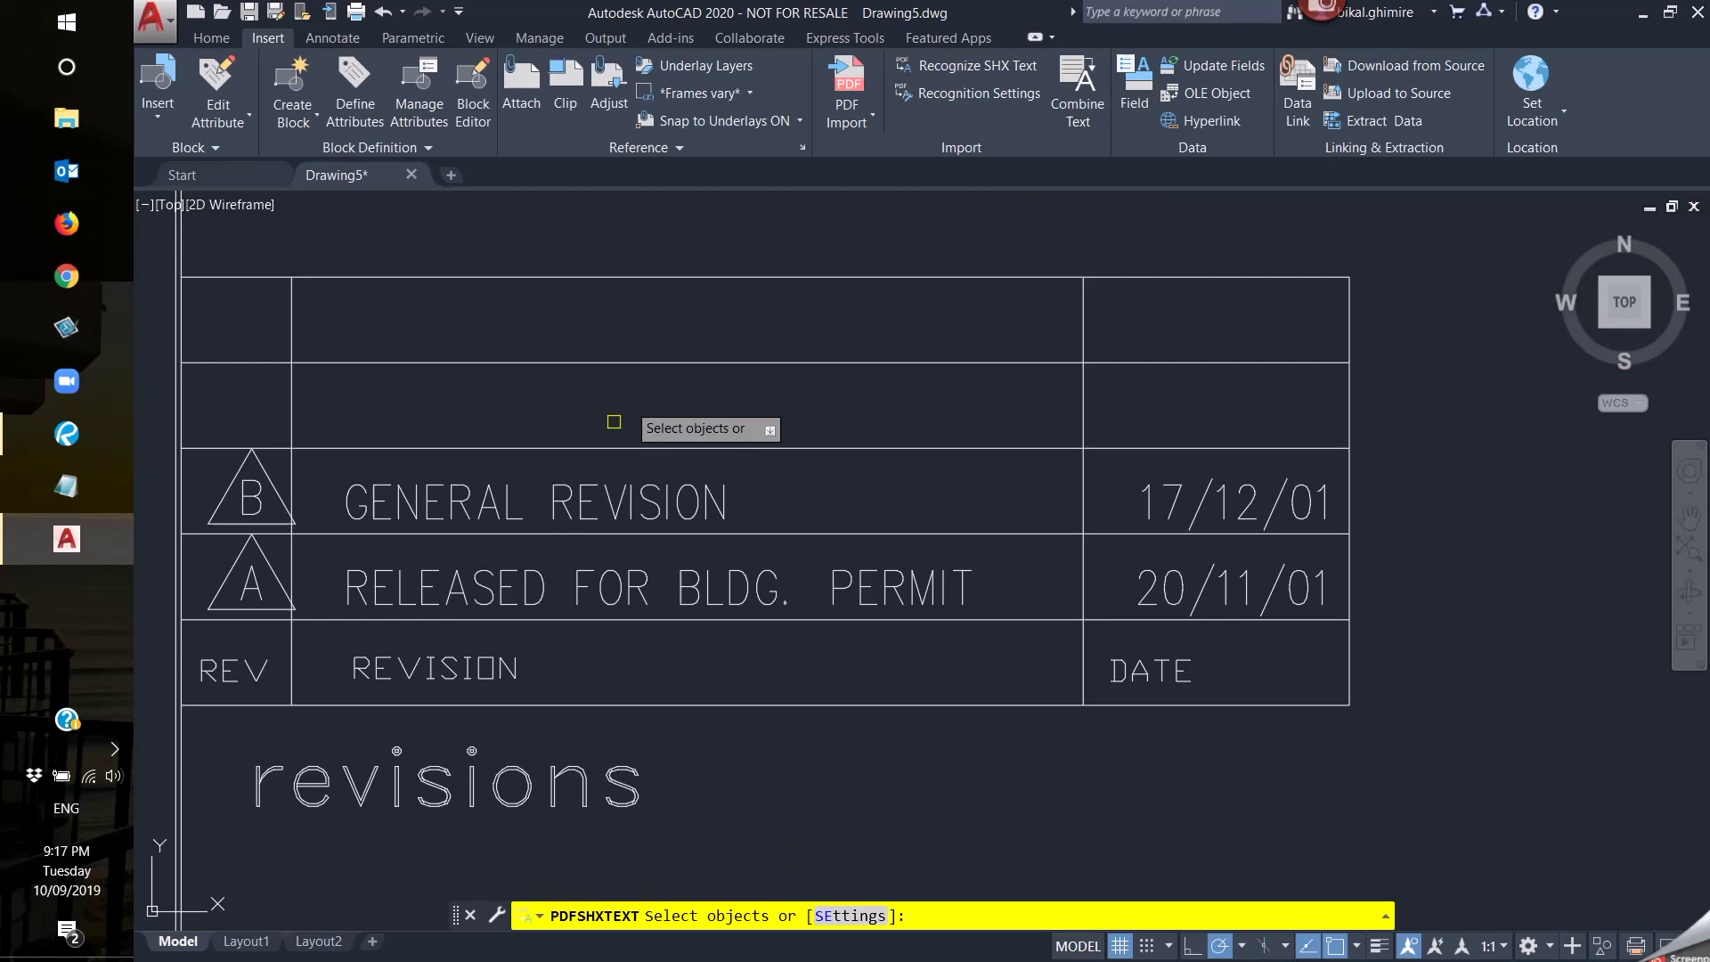
left_click(337, 648)
left_click(1229, 699)
key("Return")
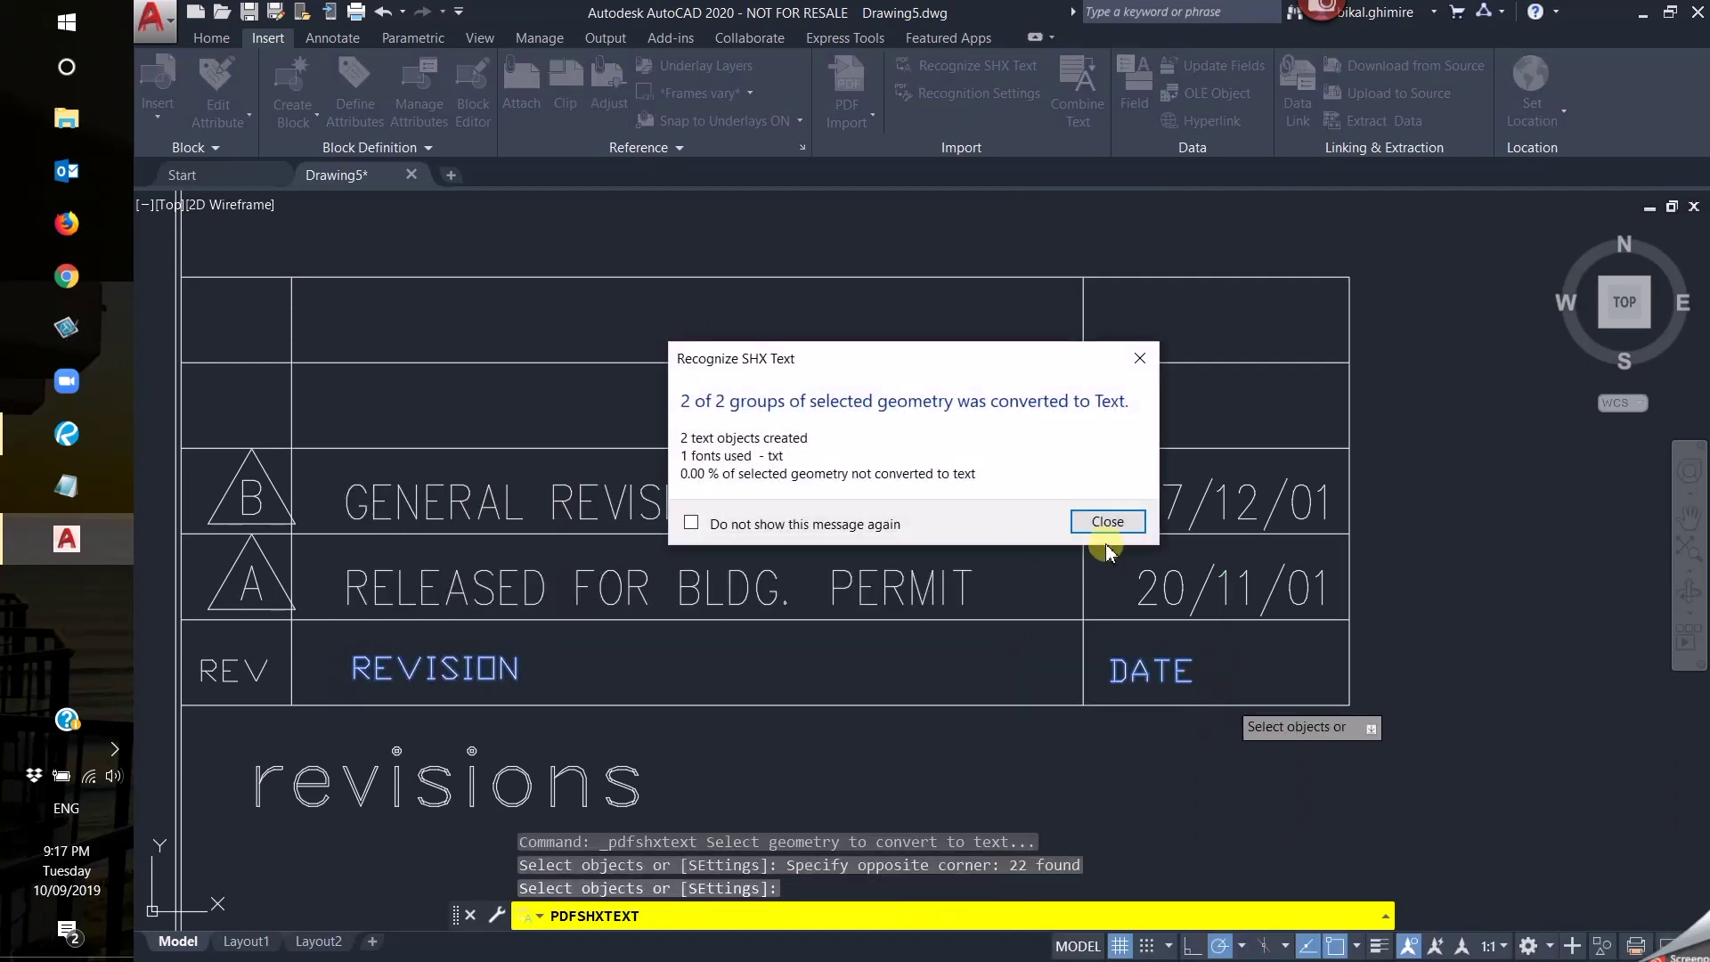
left_click(1108, 522)
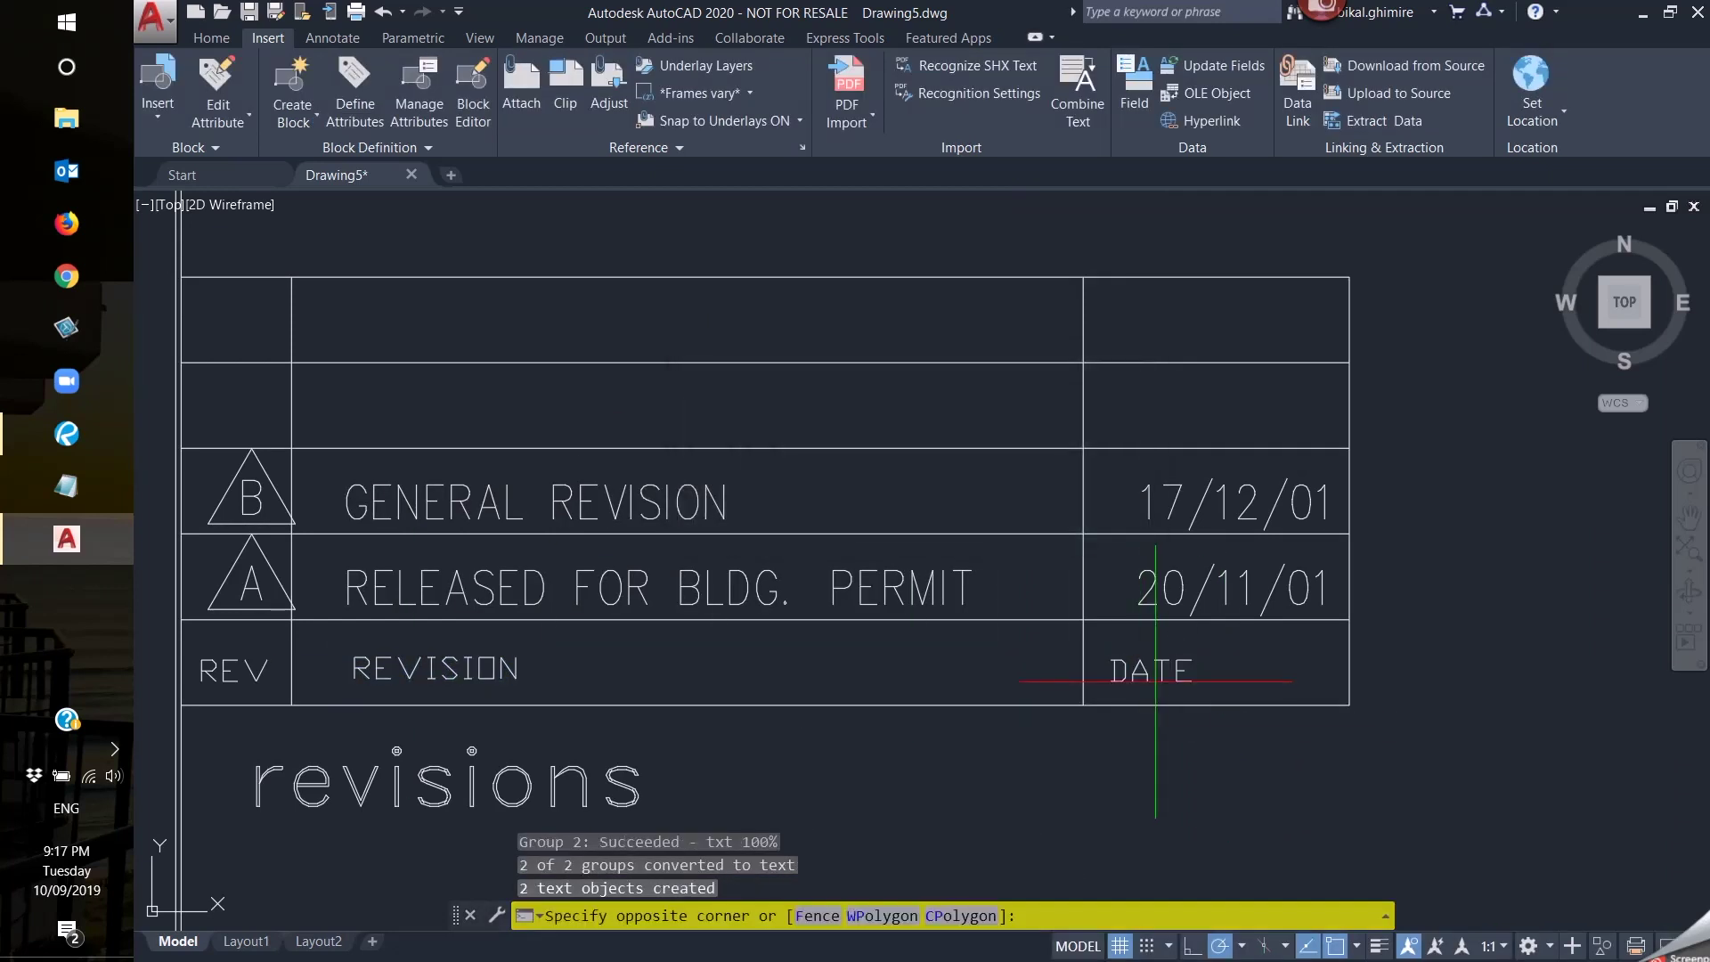
double_click(833, 593)
key("Escape")
key("Escape")
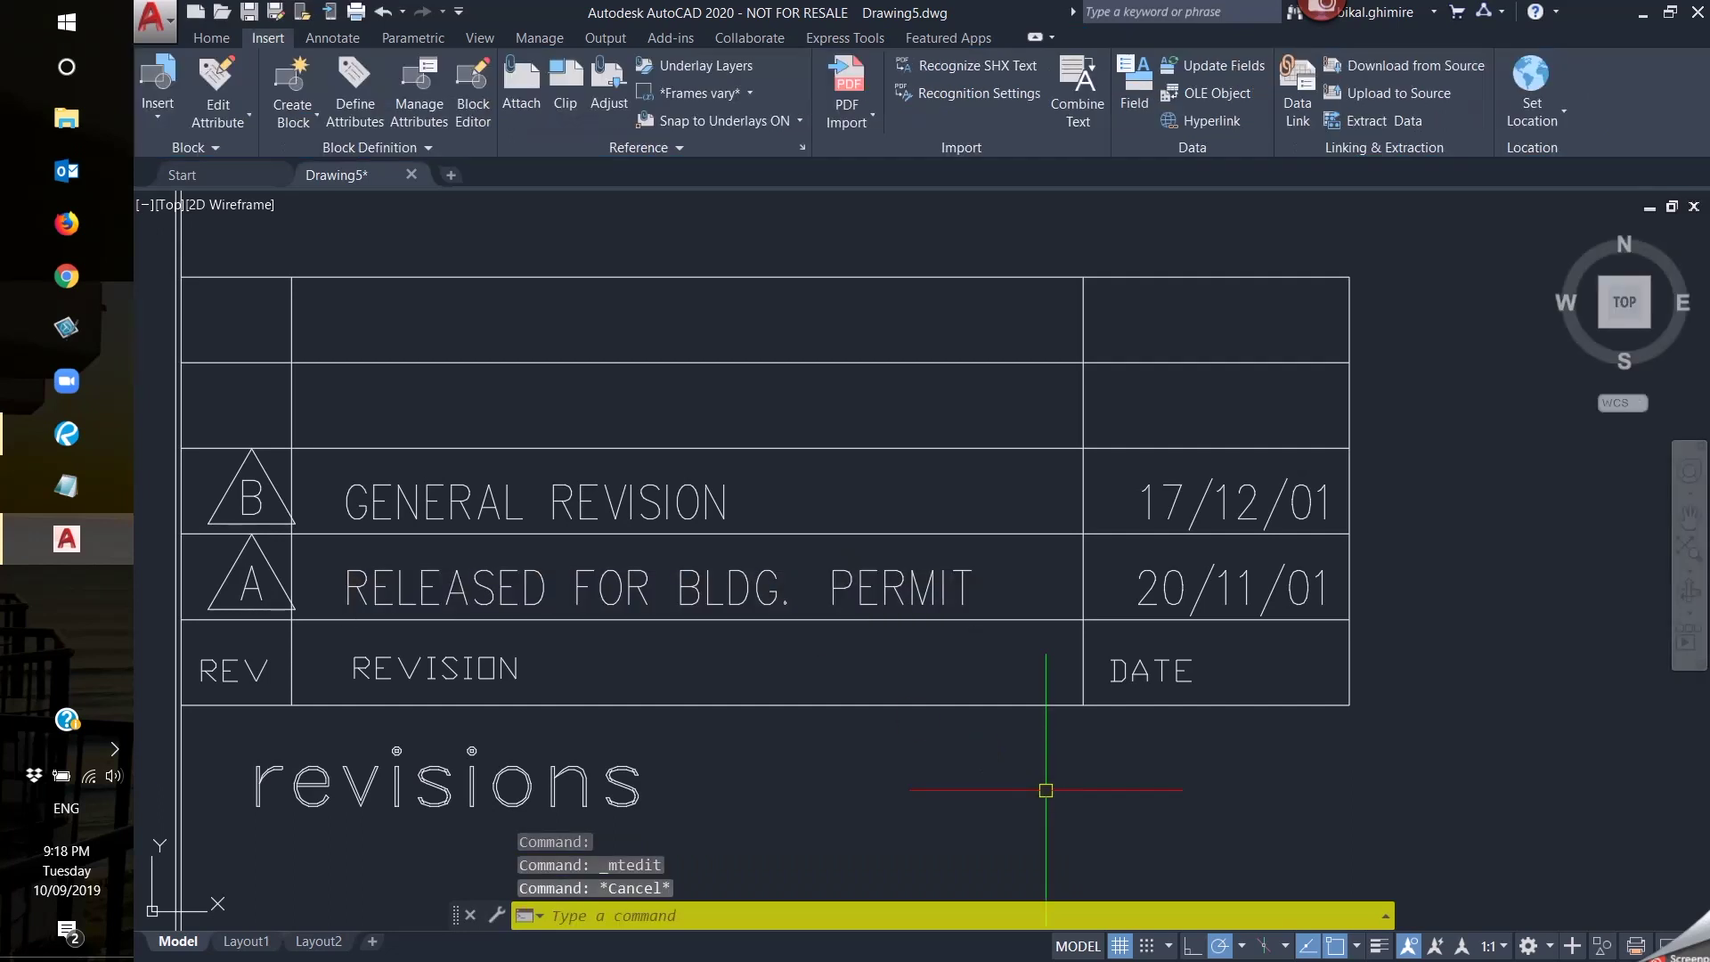